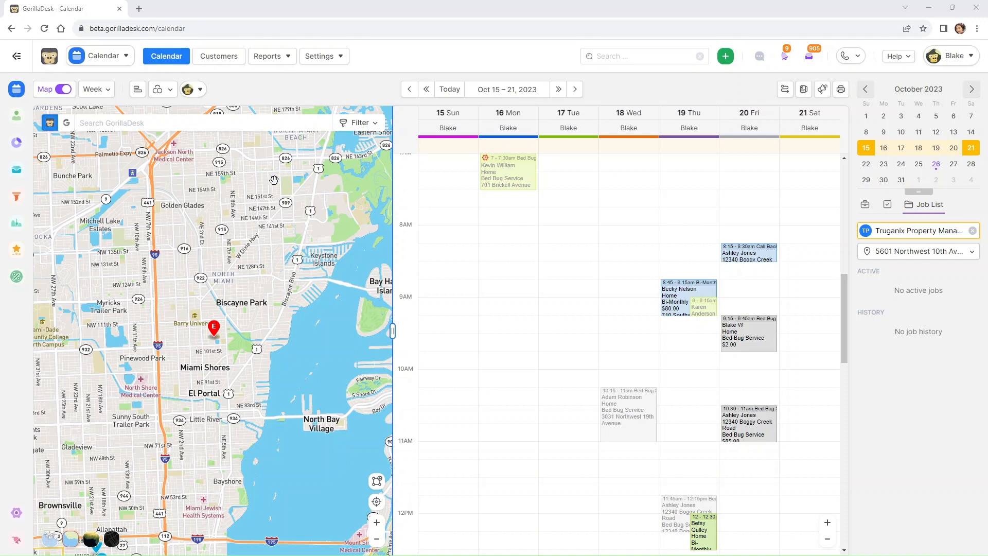
Step: Turn on the Multi Unit Tracking add-on in the add-ons list
left_click(100, 56)
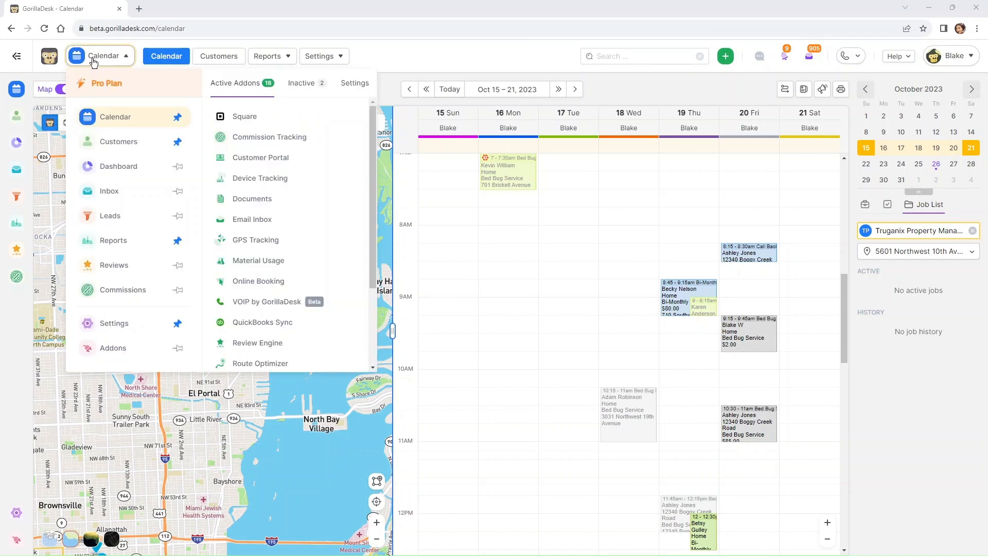
left_click(109, 347)
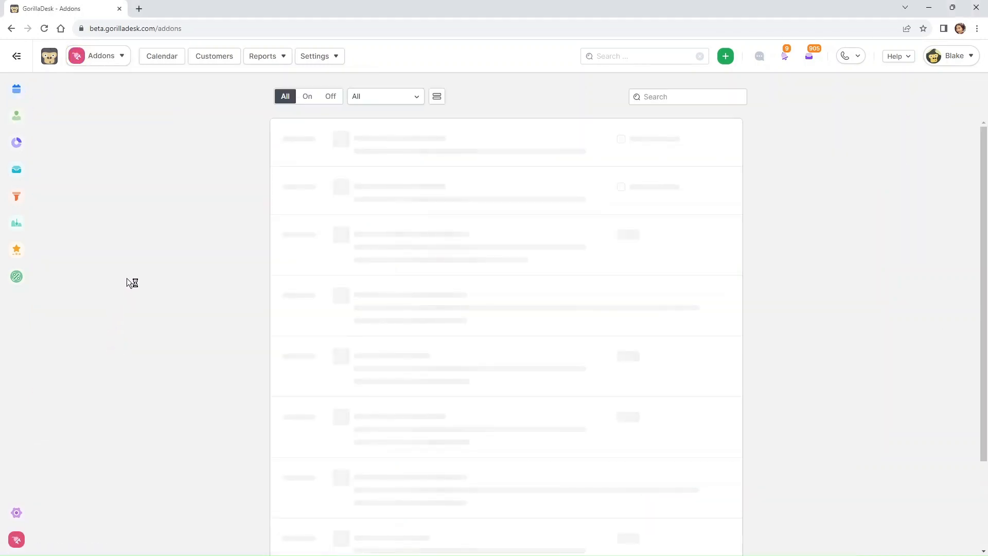
scroll(517, 257, "down", 5)
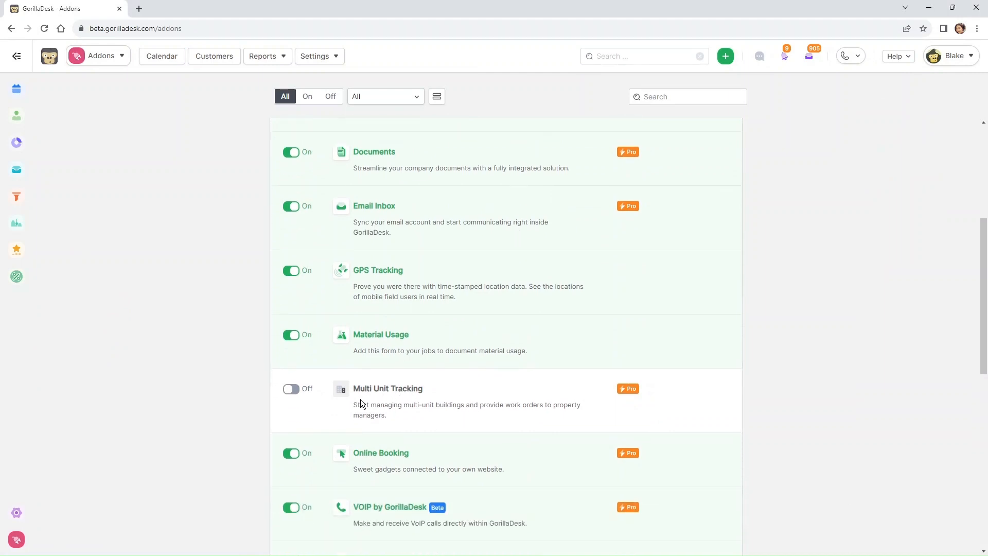
left_click(290, 394)
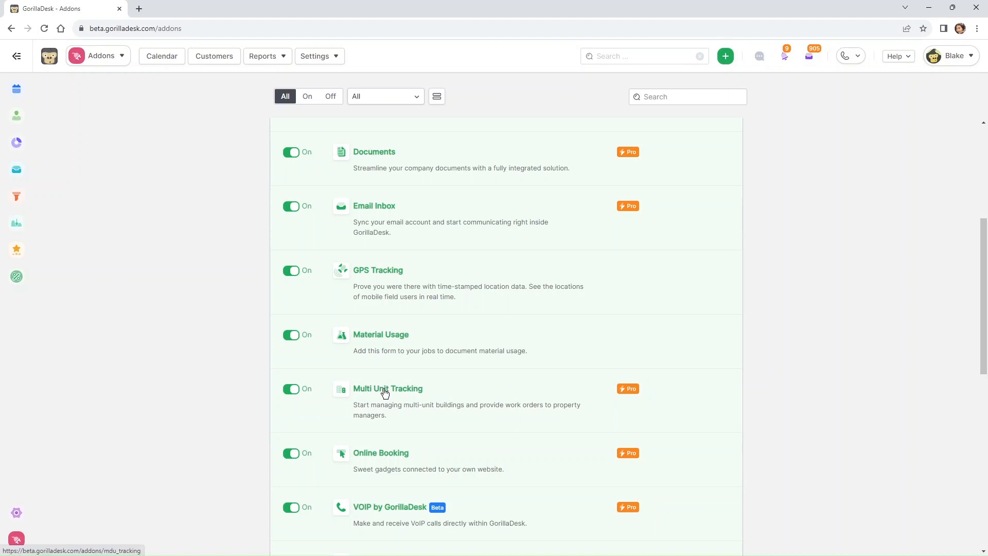
Step: Enable the MDU Paperwork power up for Multi Unit Tracking and review its invoice and work order display settings
left_click(385, 391)
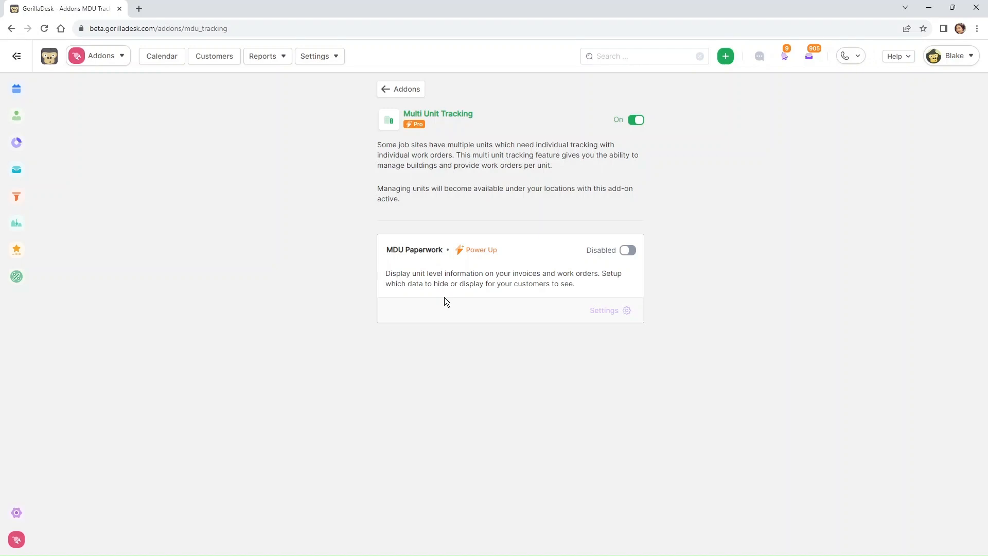
left_click(628, 250)
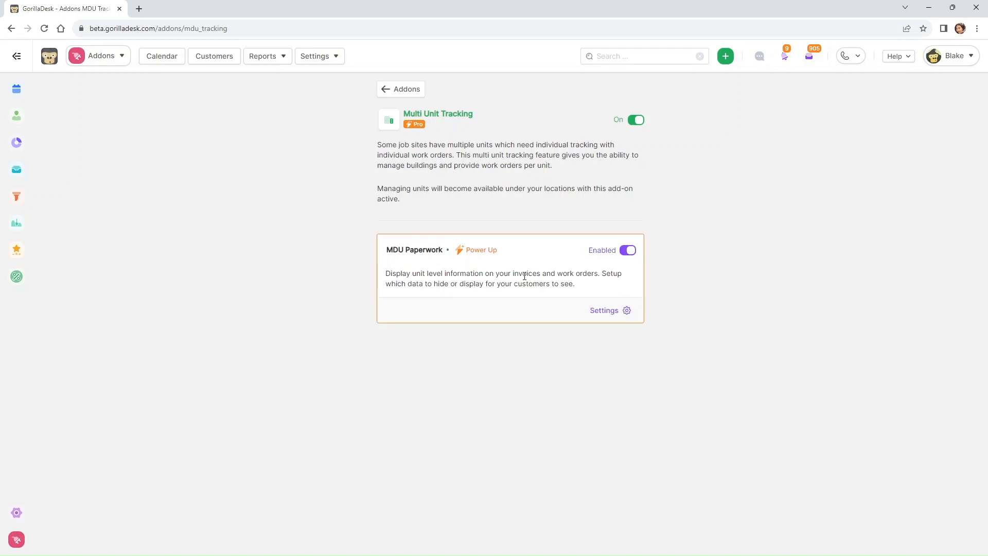
left_click(604, 311)
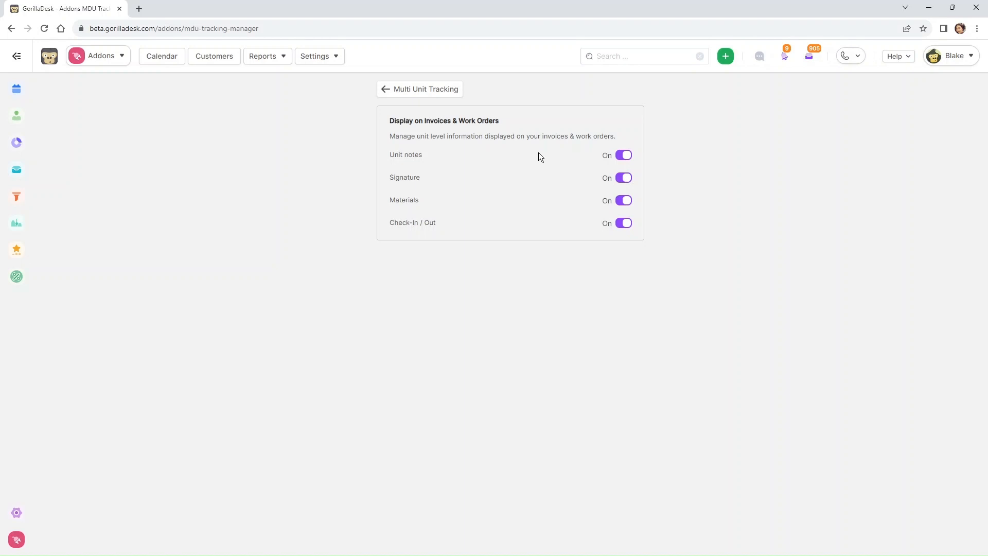
left_click(419, 91)
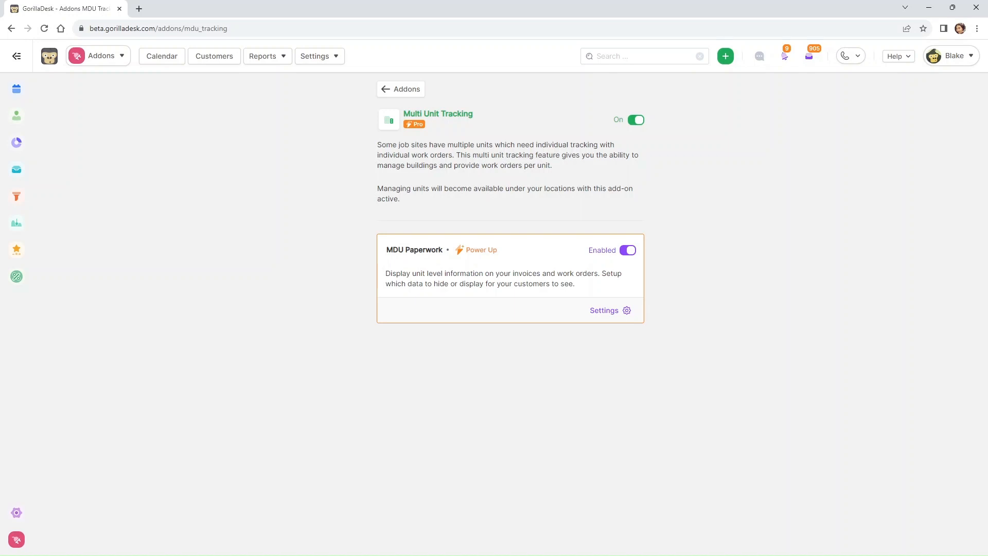
Step: Search for the customer Truganix Property Management and open its list of locations
left_click(49, 56)
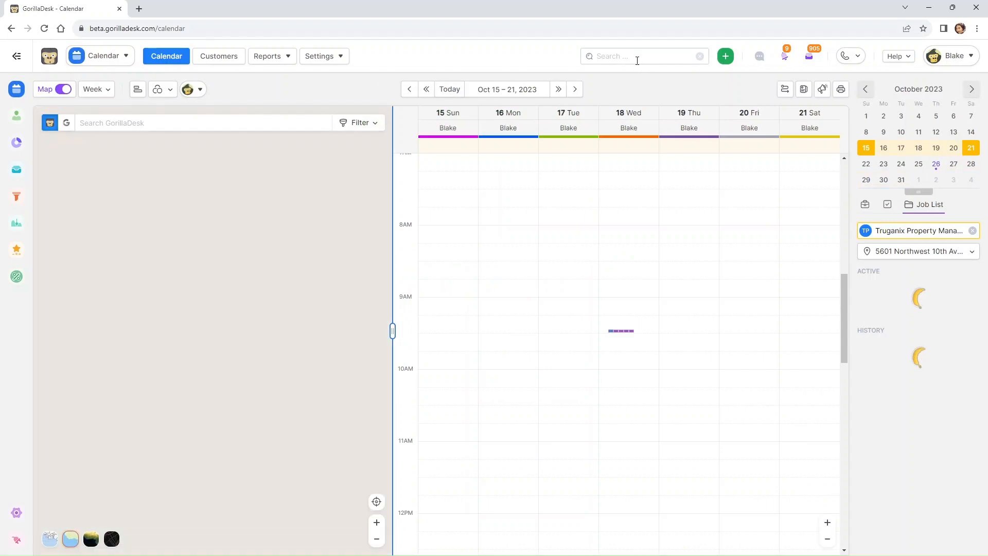
left_click(637, 59)
type("tru")
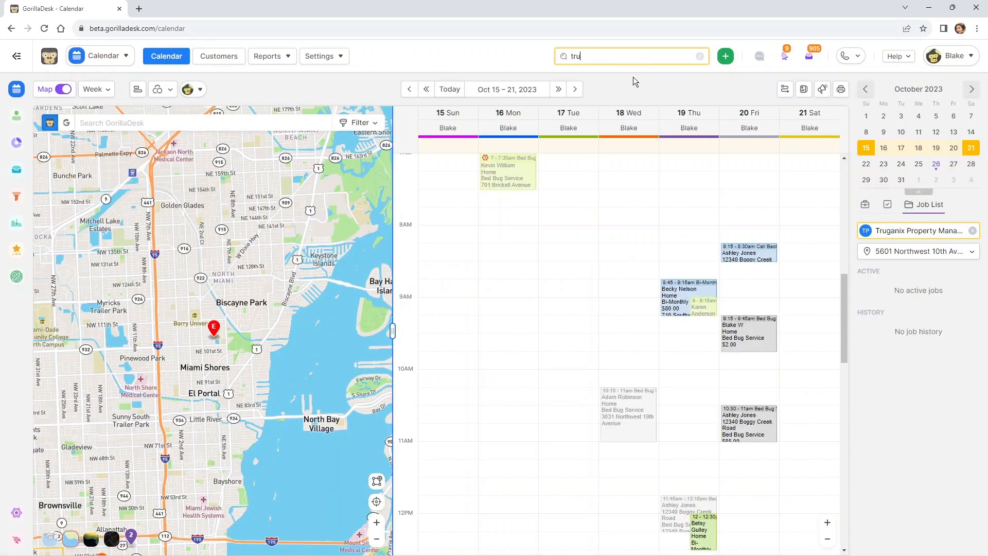
type("ga")
left_click(587, 77)
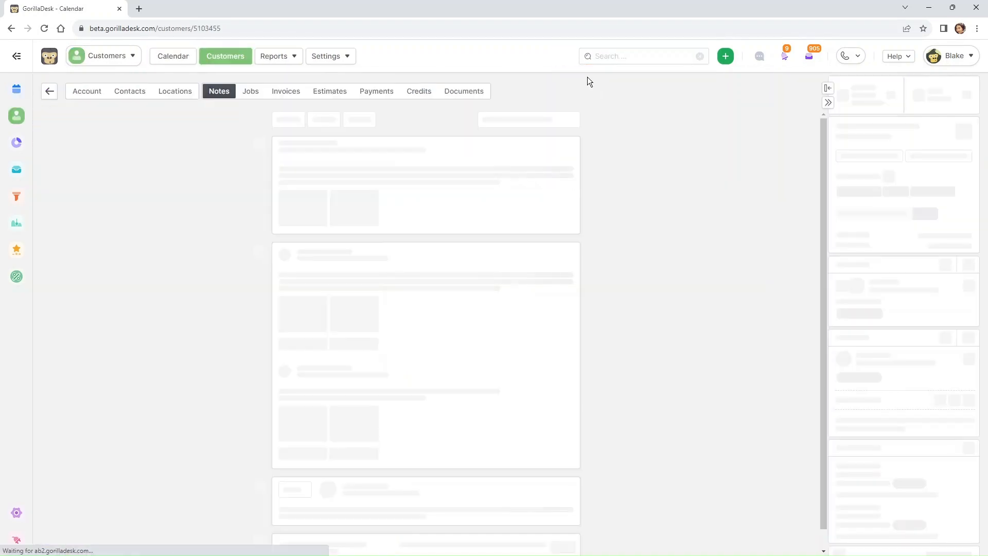
left_click(174, 91)
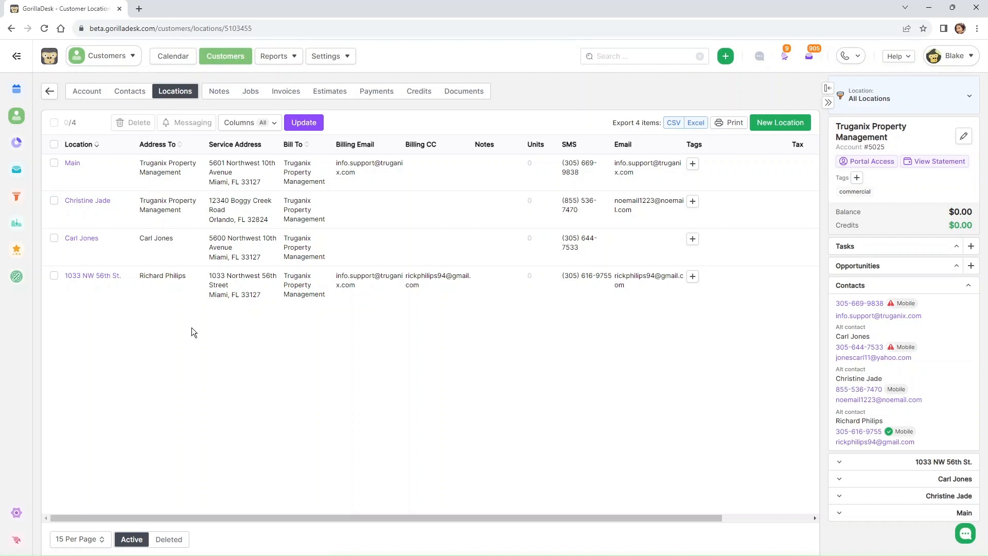
Step: Add a building named "Building 1" to the units of the customer's Main location
left_click(72, 166)
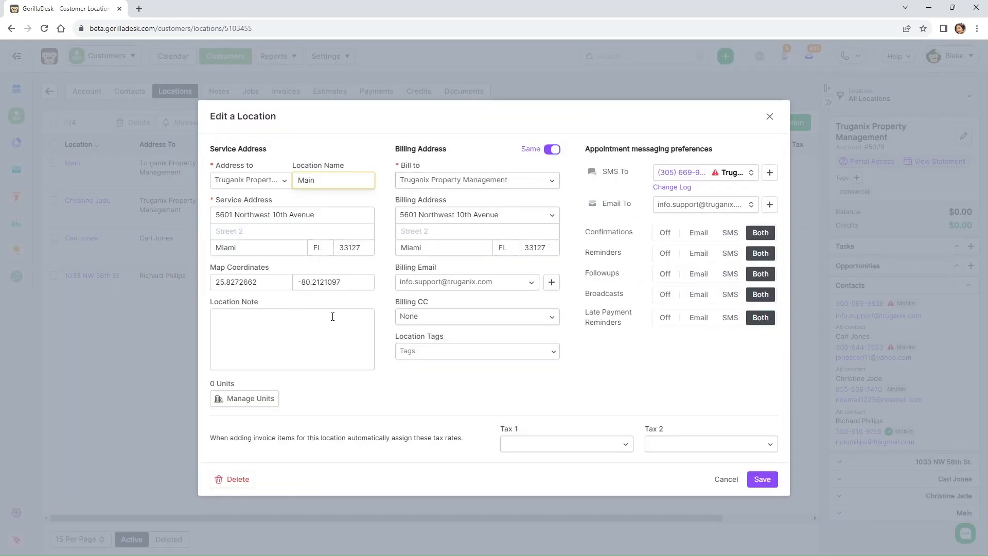
left_click(241, 401)
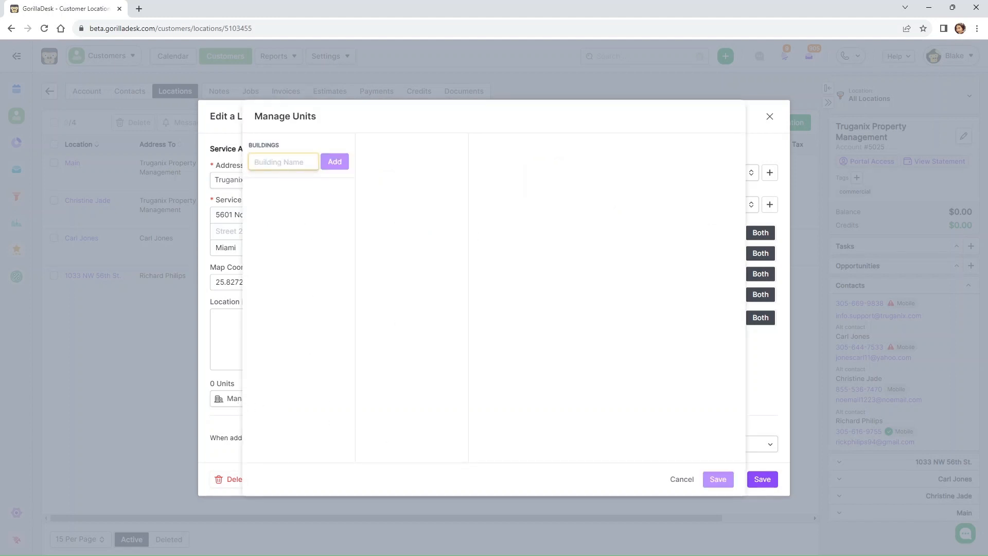
left_click(280, 160)
type("Building")
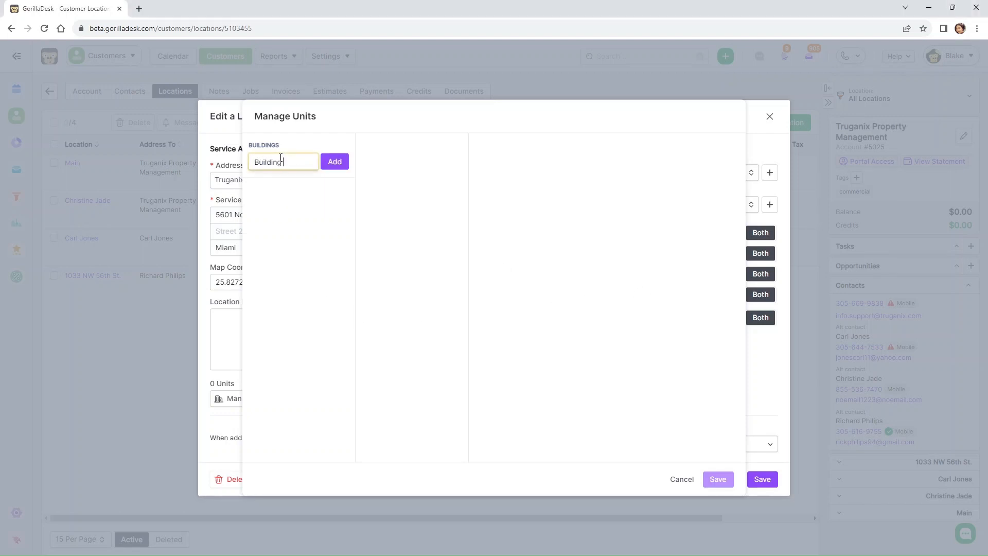
type(" 1")
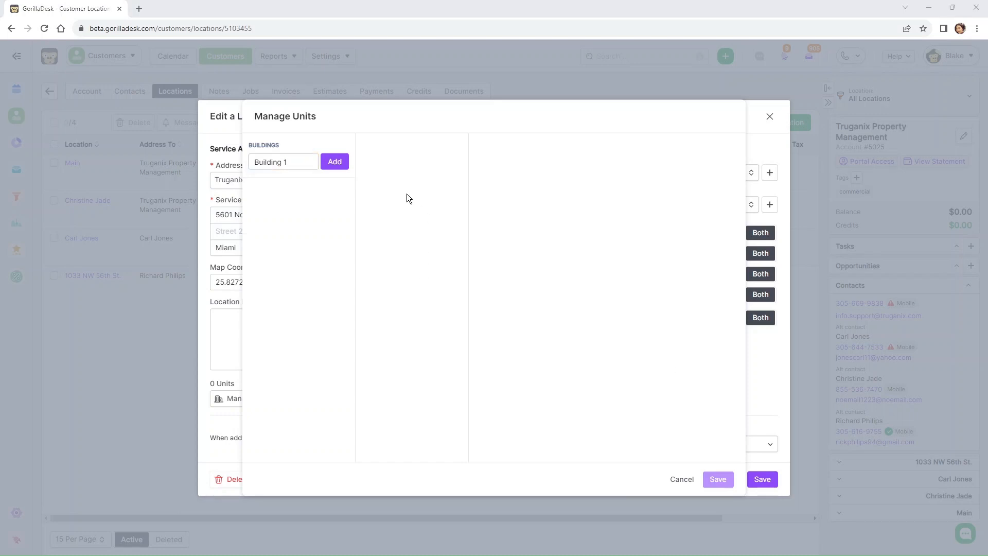
left_click(328, 162)
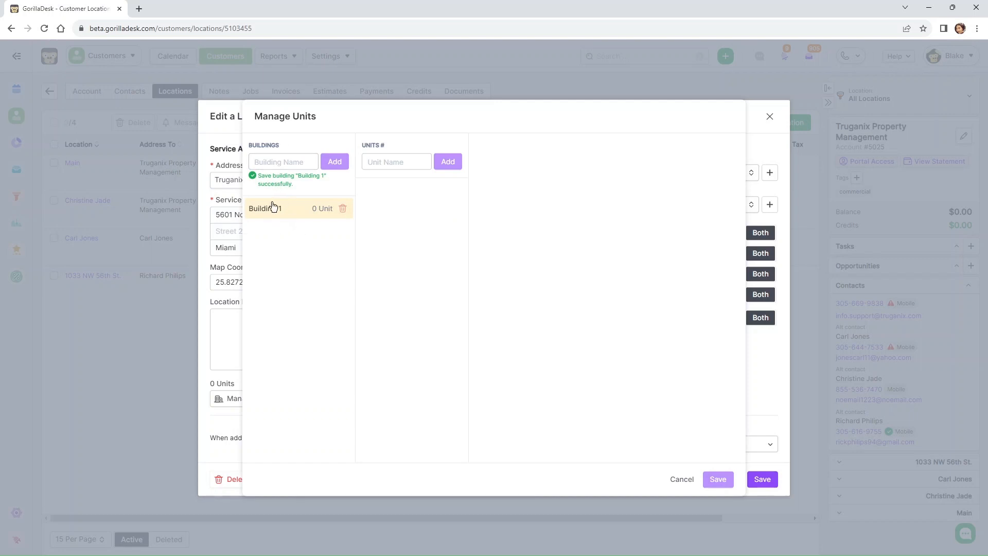
Step: Add a unit named "Unit 1" to Building 1, then save the unit details and the Main location
left_click(390, 161)
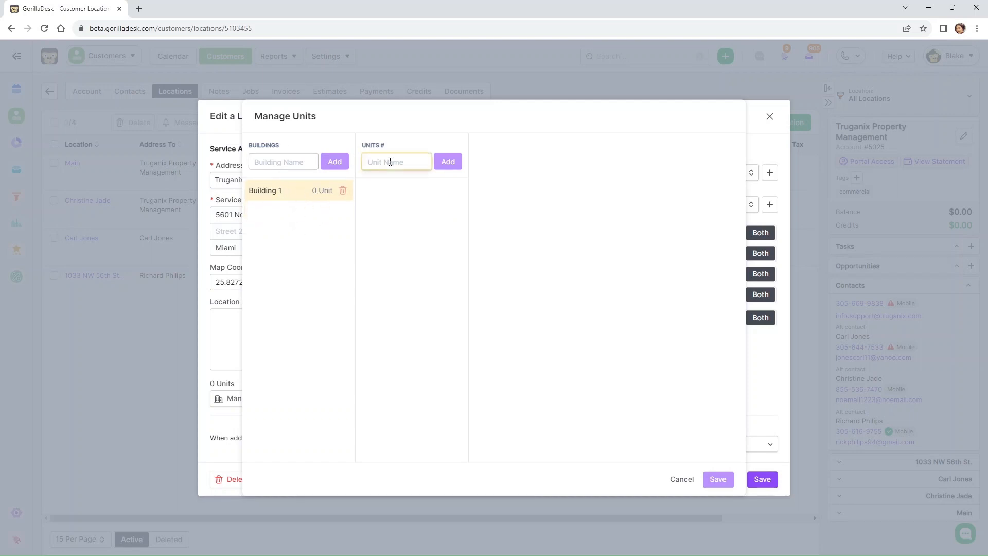
type("Unit 1")
left_click(447, 162)
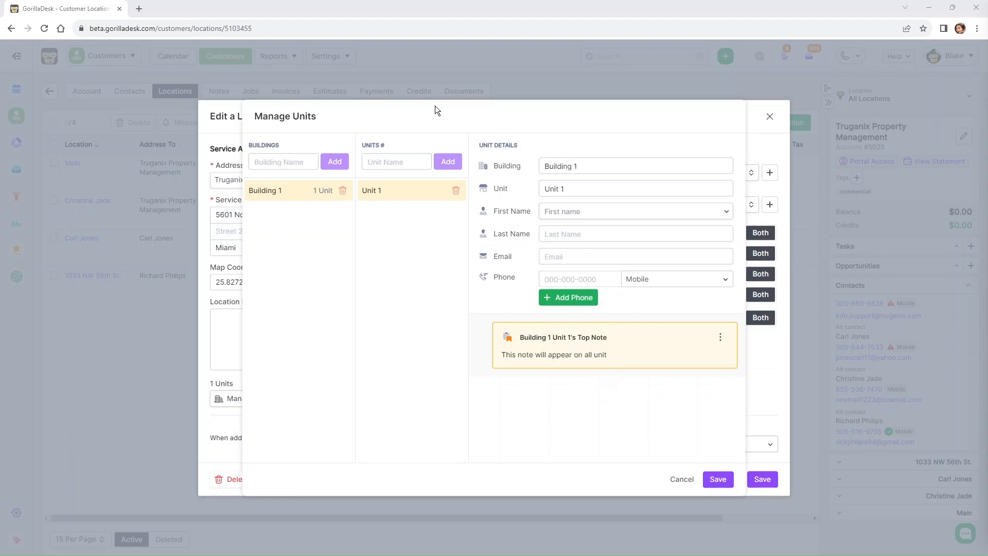
left_click(723, 482)
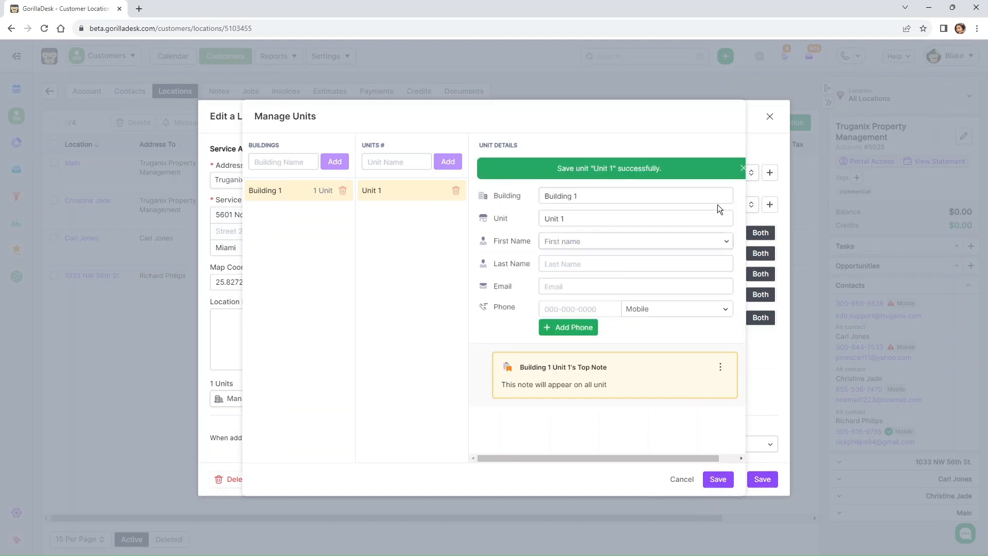
left_click(681, 480)
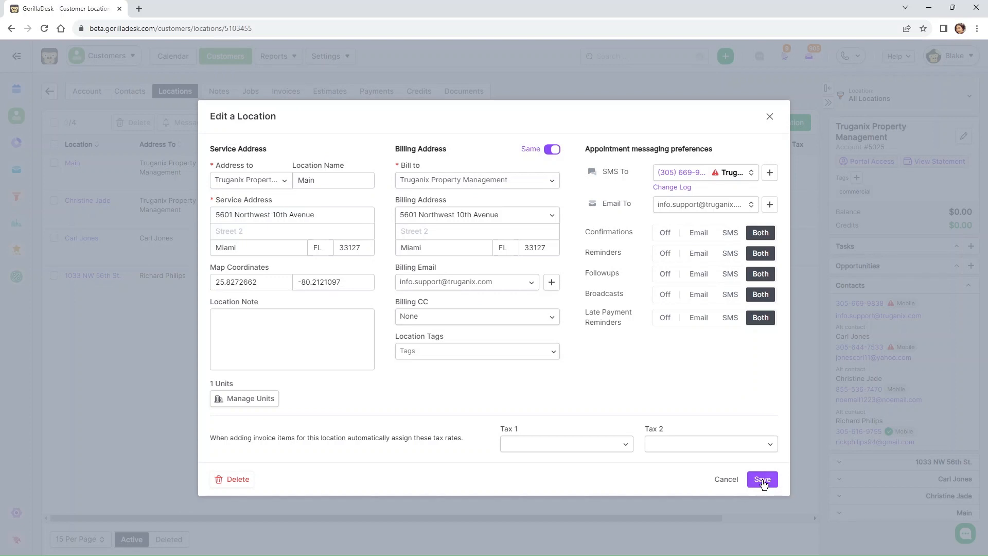
left_click(762, 481)
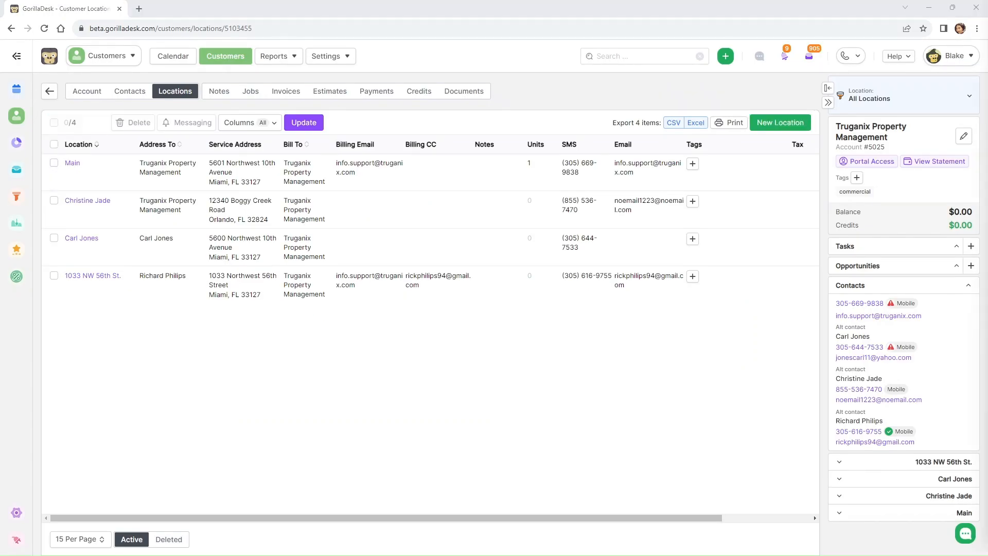
Step: Start a new calendar job on Tuesday, October 17 at 8:15 AM for Truganix Property Management
left_click(58, 62)
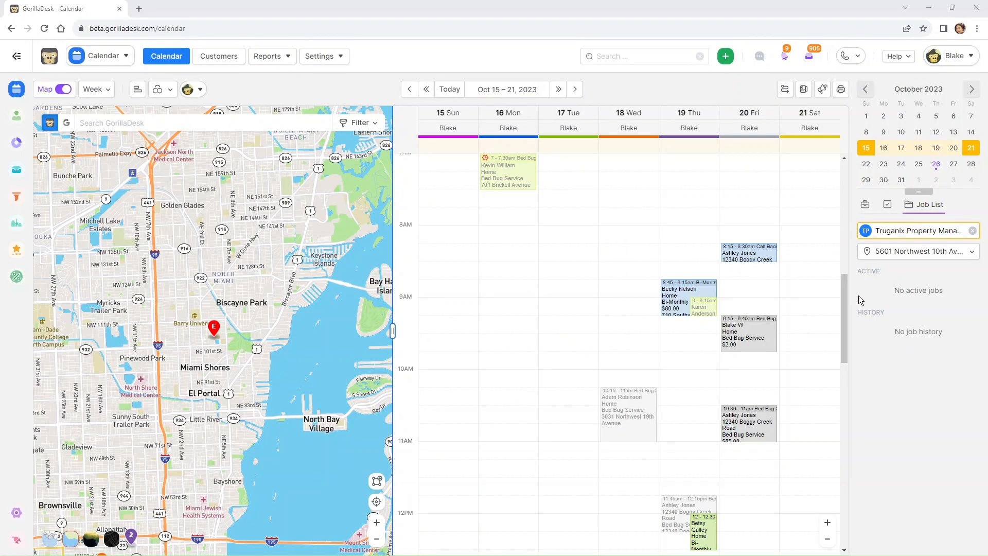
left_click(554, 248)
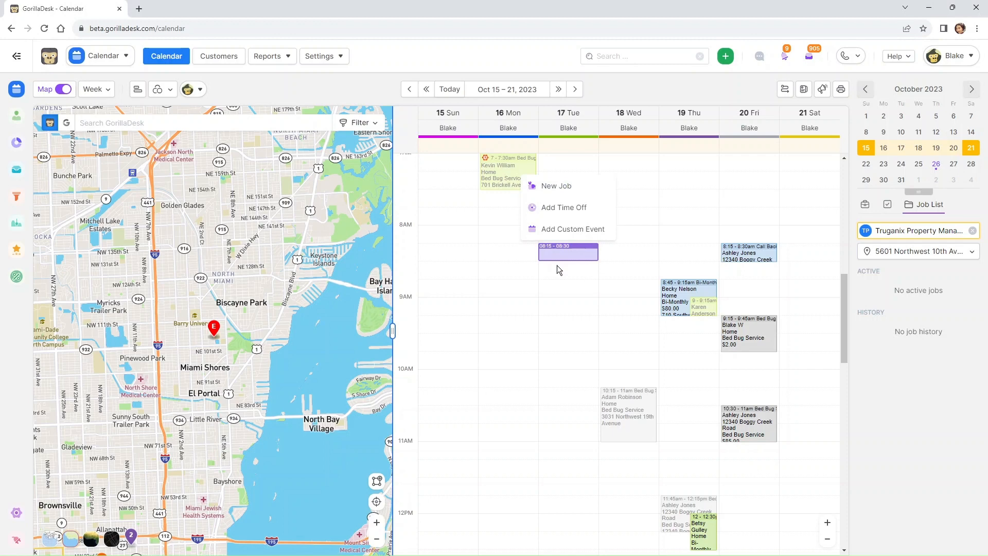
left_click(550, 188)
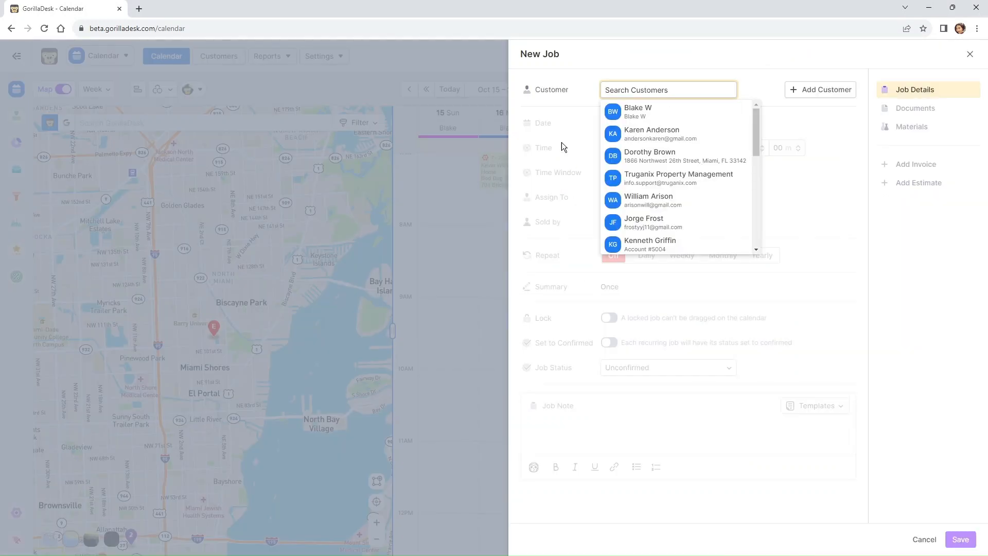
type("trug")
left_click(640, 110)
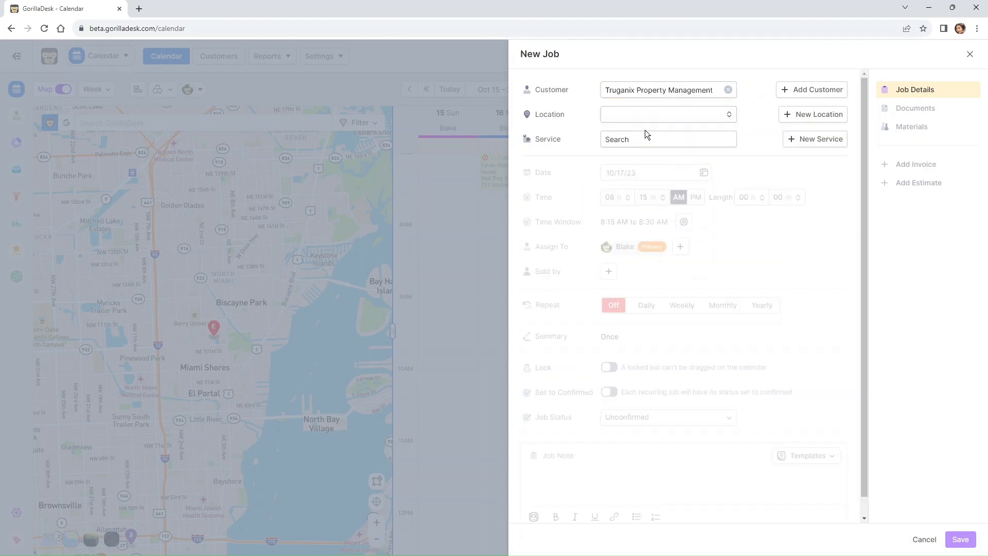
Step: Set the new job's location to Main and its service to Monthly general Service
left_click(685, 116)
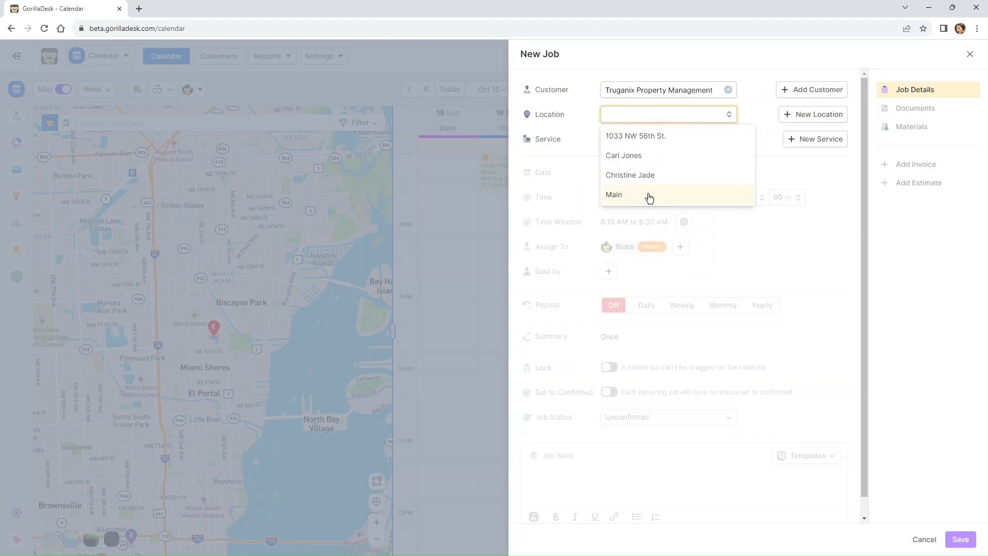
left_click(644, 199)
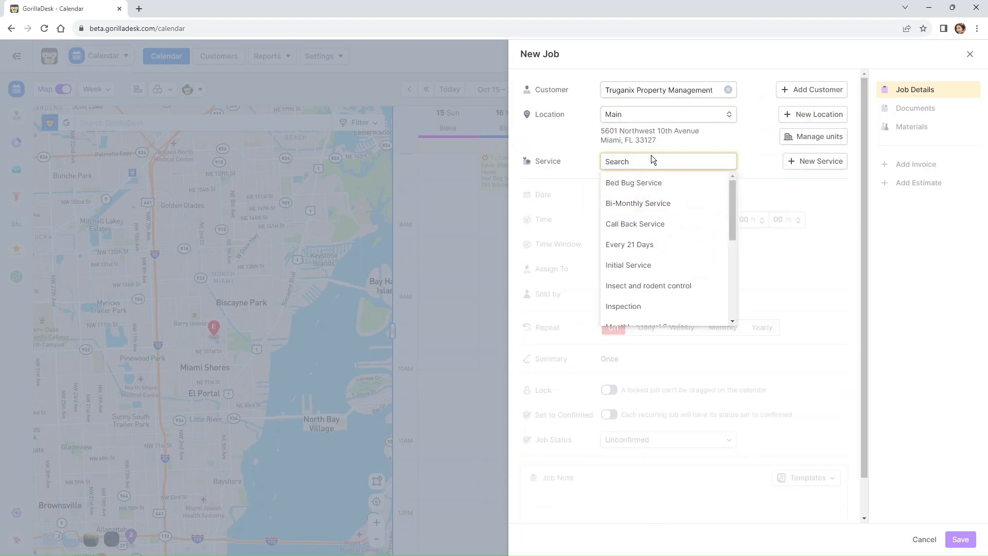
scroll(662, 206, "down", 2)
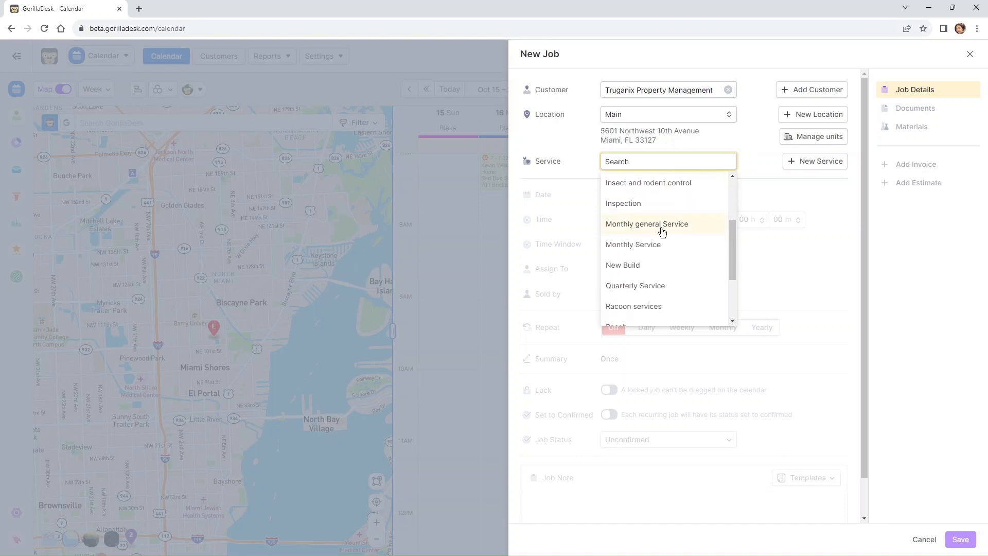
left_click(655, 225)
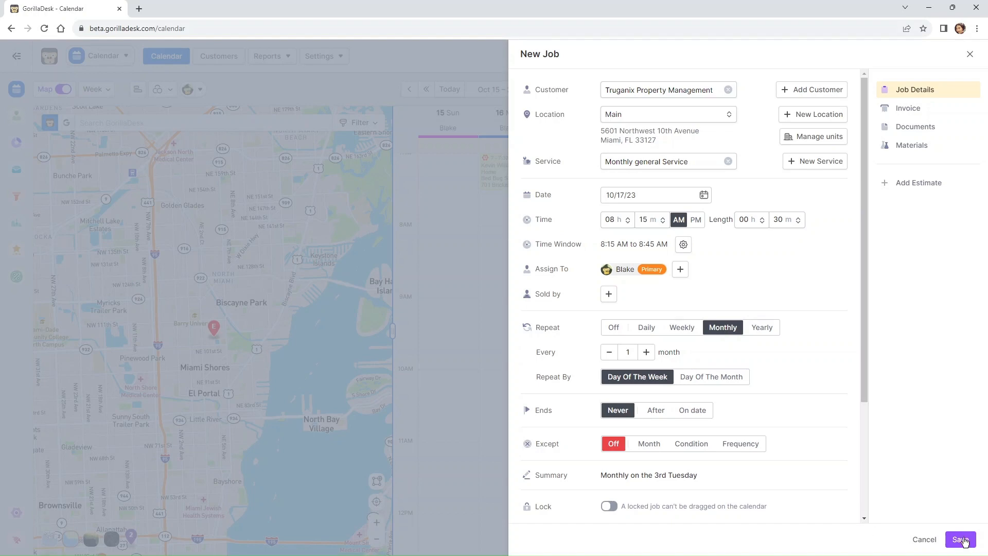
Step: Assign Unit 1 of Building 1 to the new job and save the job
left_click(810, 139)
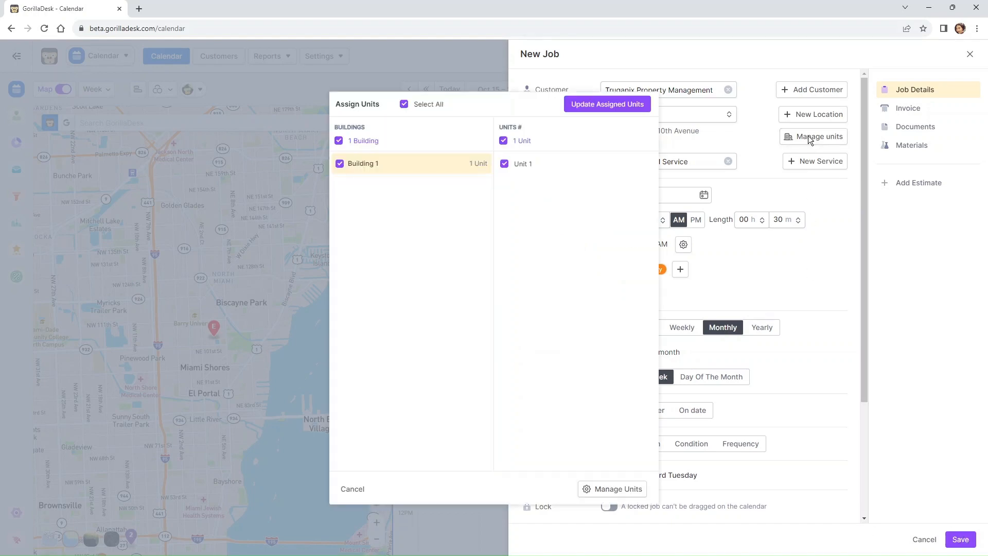
left_click(608, 105)
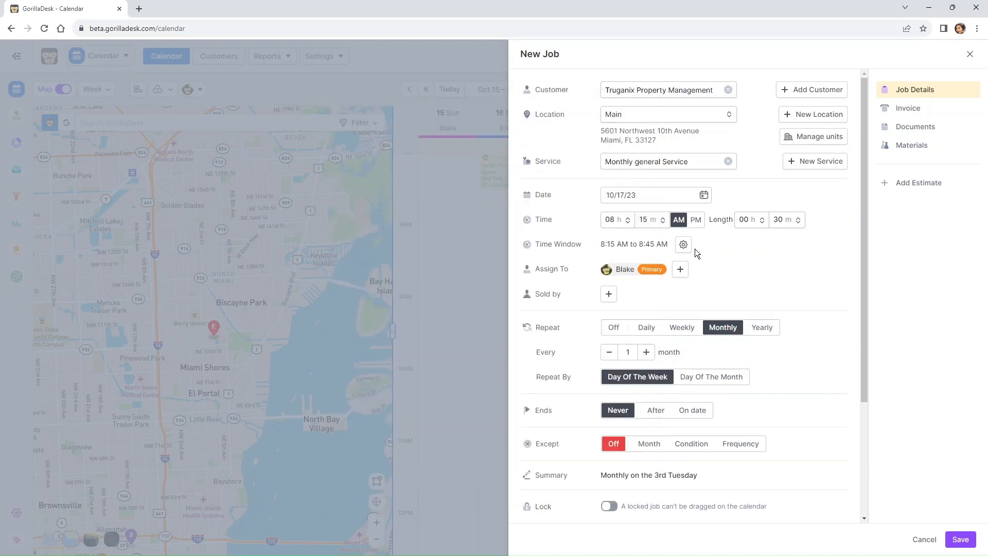
left_click(960, 540)
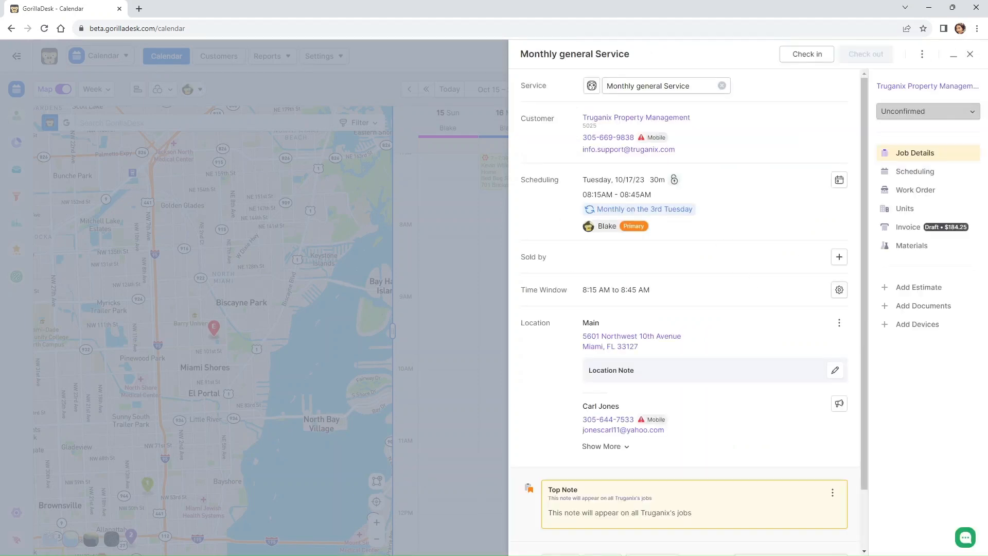
Step: Review the units assigned to the Monthly general Service job, then leave the unit assignment without changing it
left_click(911, 207)
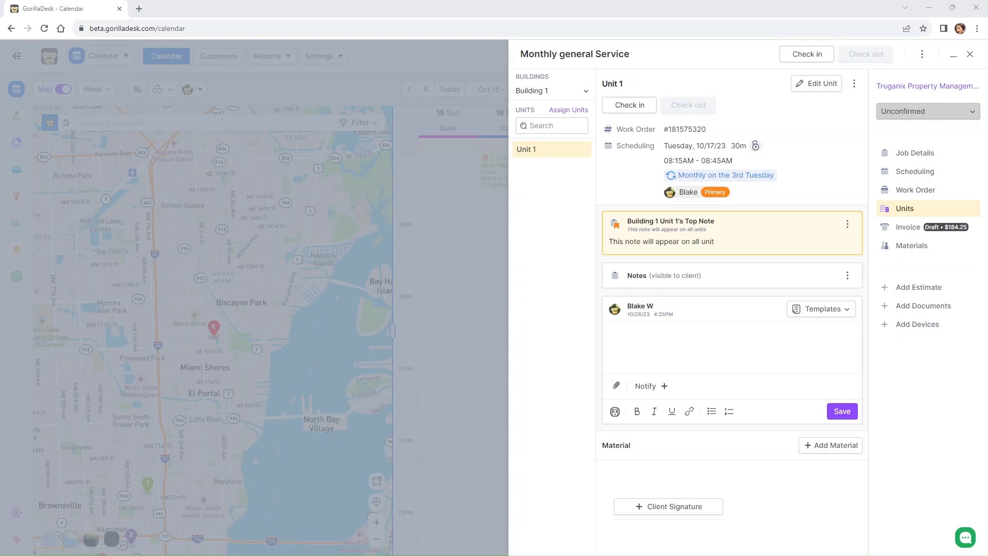
left_click(573, 110)
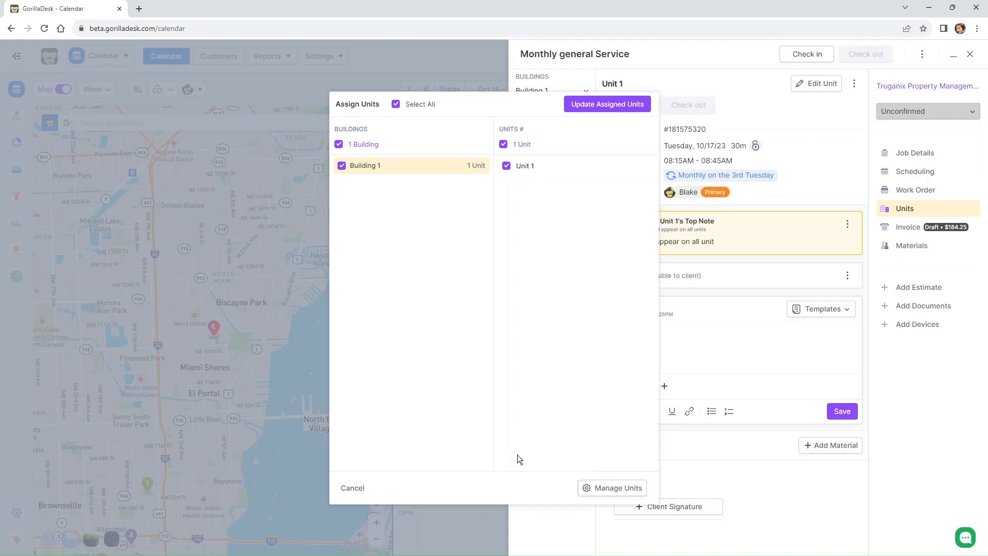
left_click(352, 488)
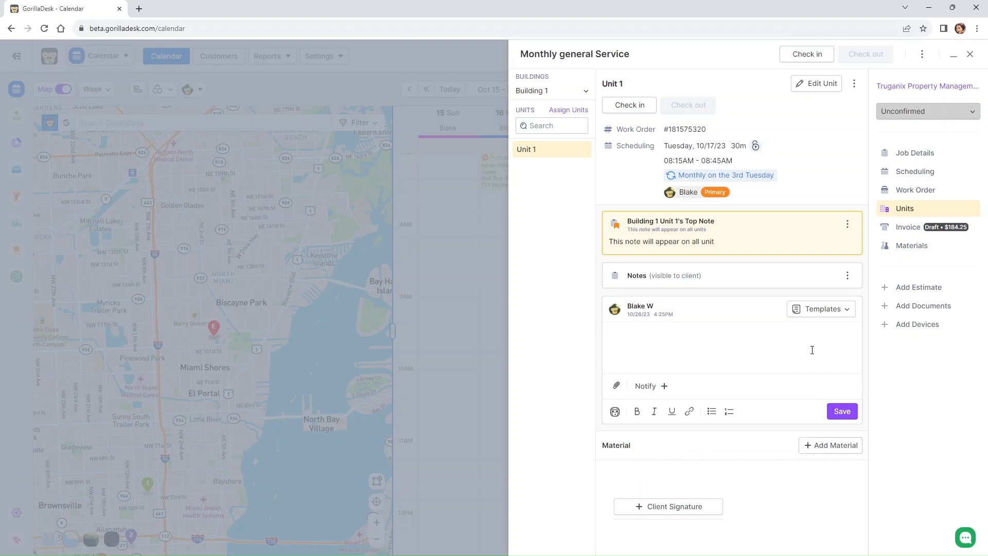
Step: Check in Unit 1 at the current time and write the note "Test" in its new note entry
left_click(623, 106)
left_click(684, 155)
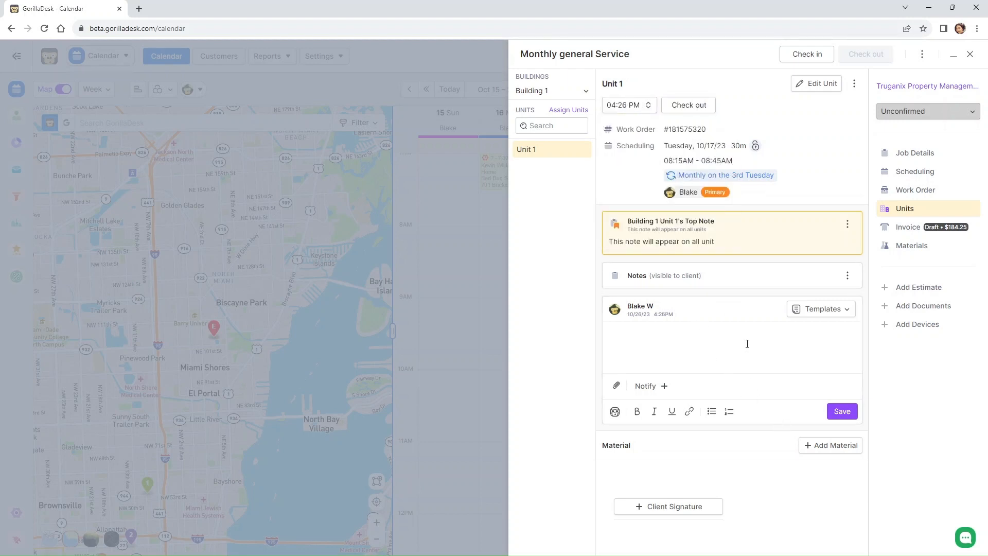
left_click(735, 327)
type("Test")
Step: Add the client-visible note "Thank you for your business." to Unit 1 and save both notes
left_click_drag(715, 277, 633, 277)
left_click(762, 275)
left_click(846, 278)
left_click(823, 298)
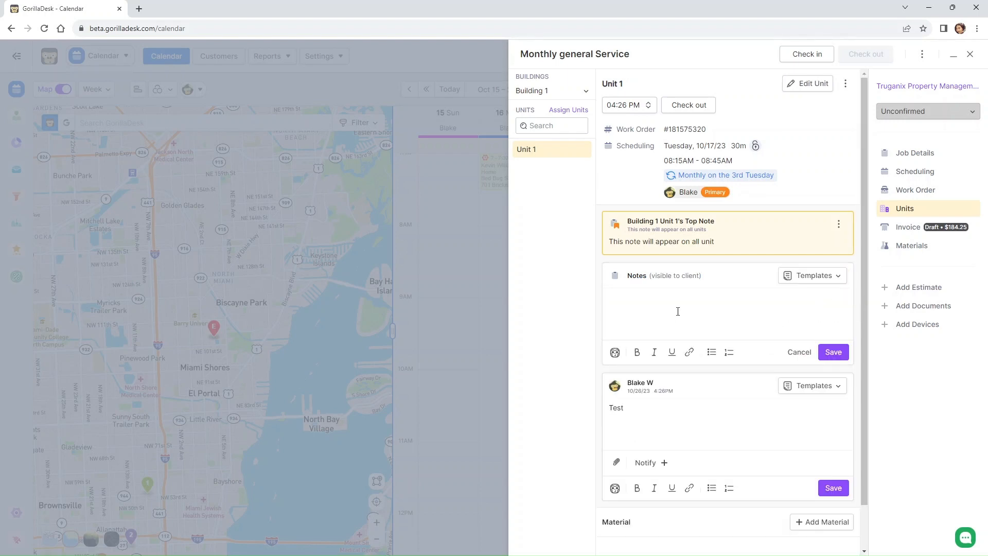
type("Thank you for your business.")
left_click(833, 352)
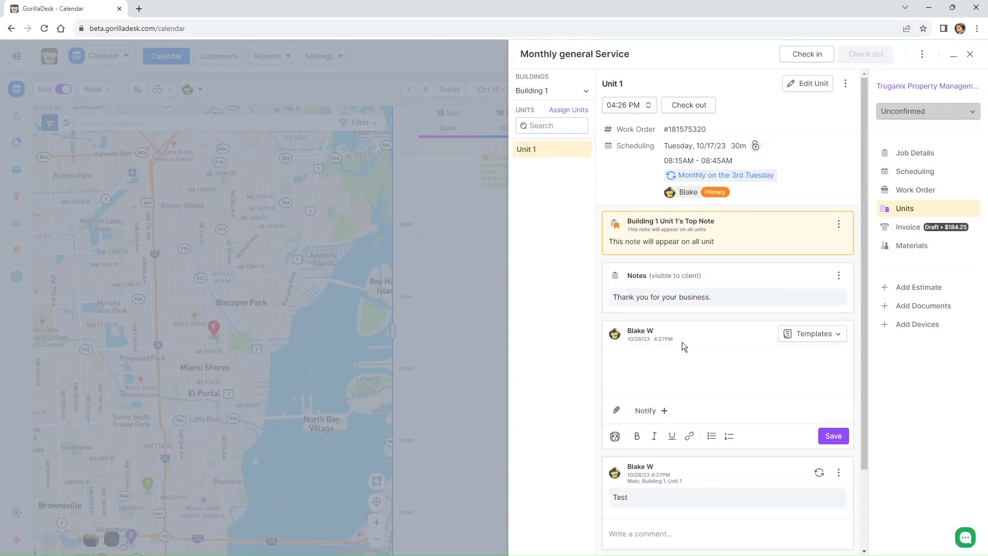
Step: Start a material entry for Unit 1 with 565 Aerosol 2.5%, quantity 1.00 bellow, and set its method to Aerosol
scroll(711, 375, "down", 2)
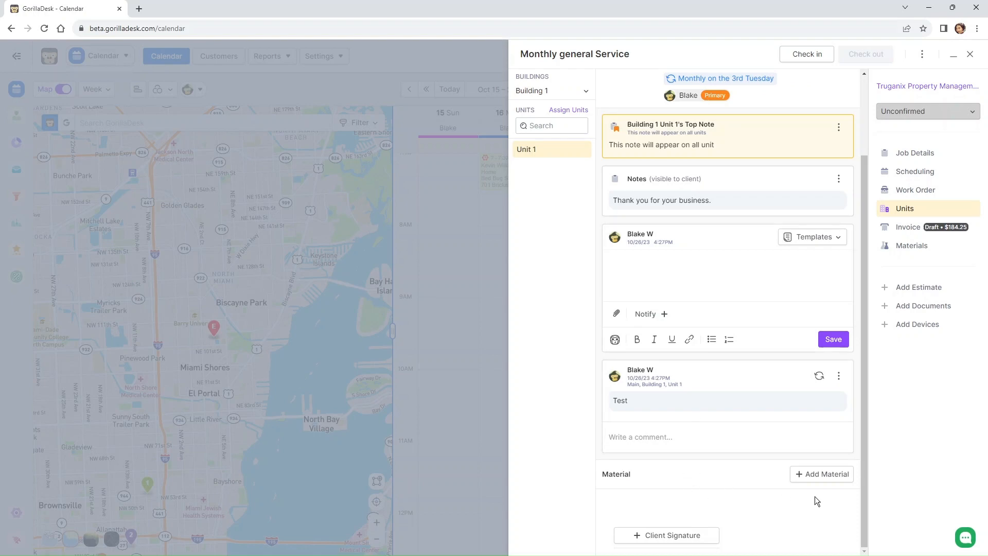
left_click(824, 474)
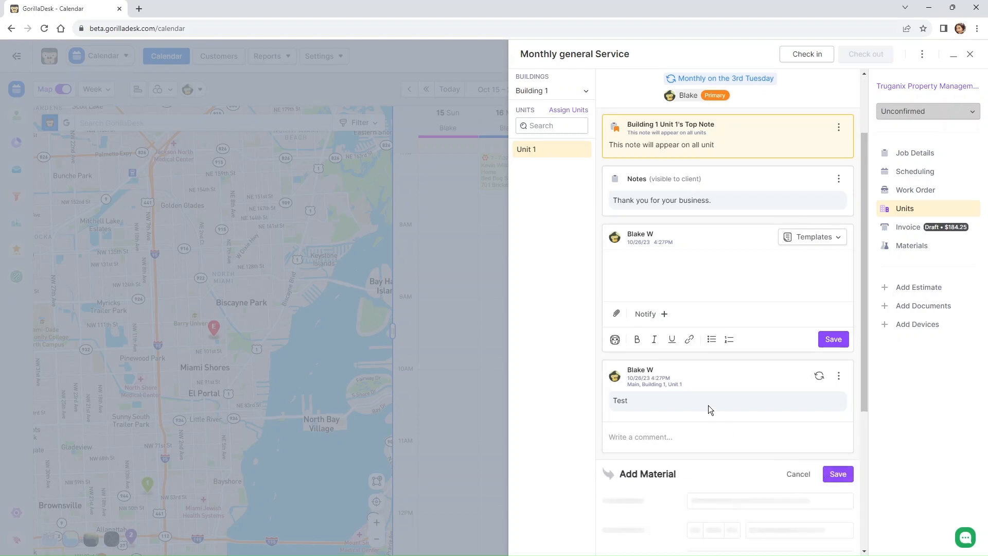
scroll(708, 406, "down", 4)
left_click(733, 337)
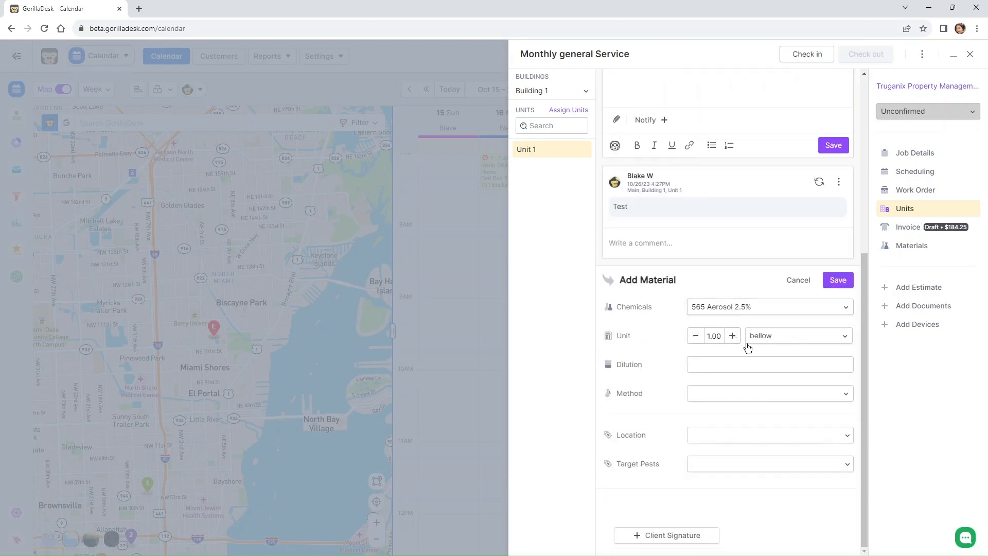
left_click(739, 366)
left_click(715, 400)
left_click(704, 418)
Step: Set the material's location to Attic Space and its target pest to Ants, and save the material
left_click(708, 437)
left_click(709, 461)
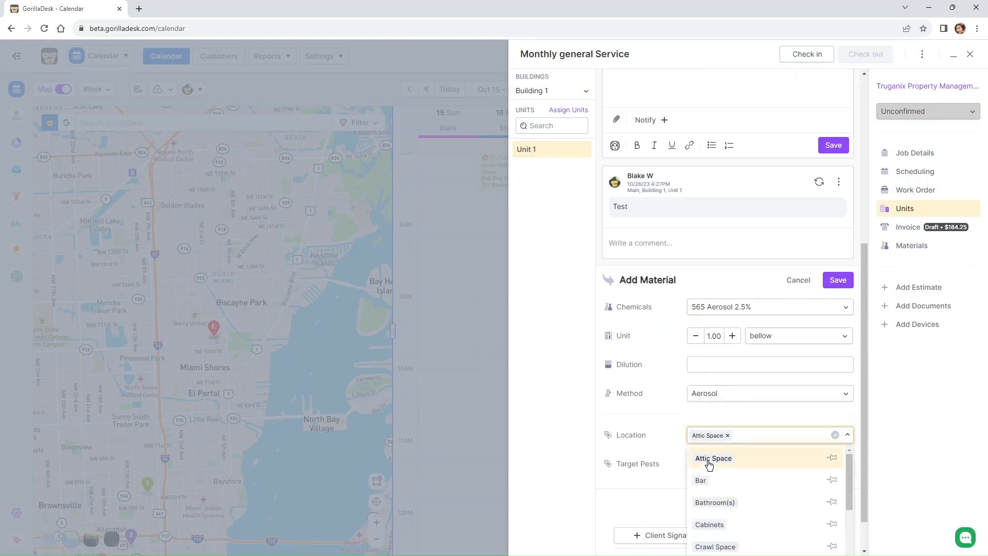
left_click(643, 479)
left_click(735, 464)
left_click(720, 489)
left_click(662, 492)
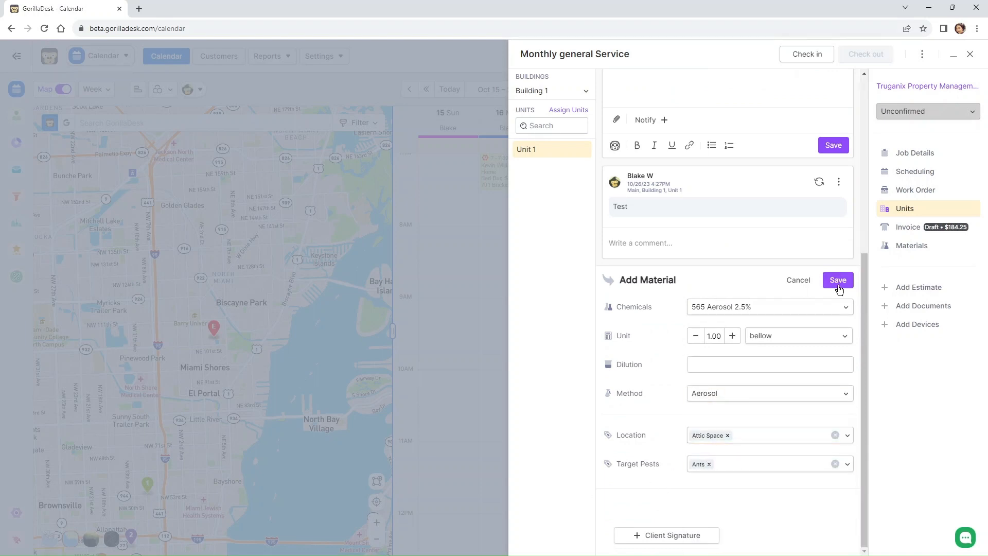
left_click(833, 283)
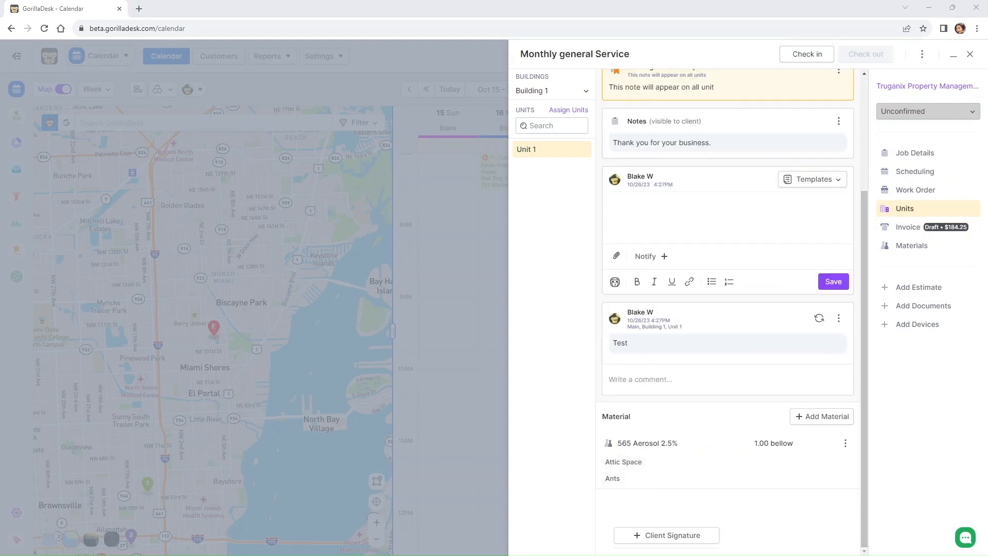
Step: Close the job, open the MDU Paperwork settings of Multi Unit Tracking, and switch the Check-In / Out display off and back on
left_click(971, 54)
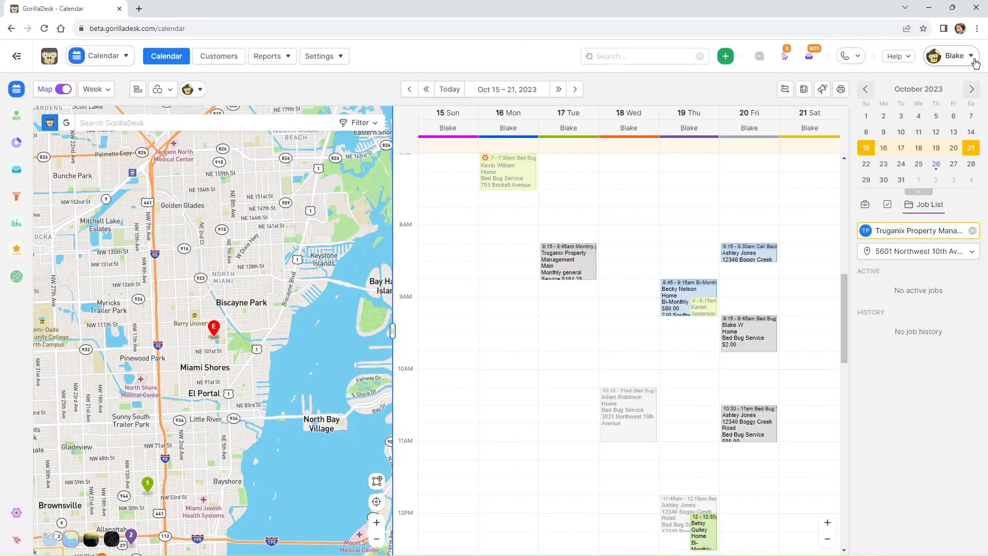
left_click(101, 56)
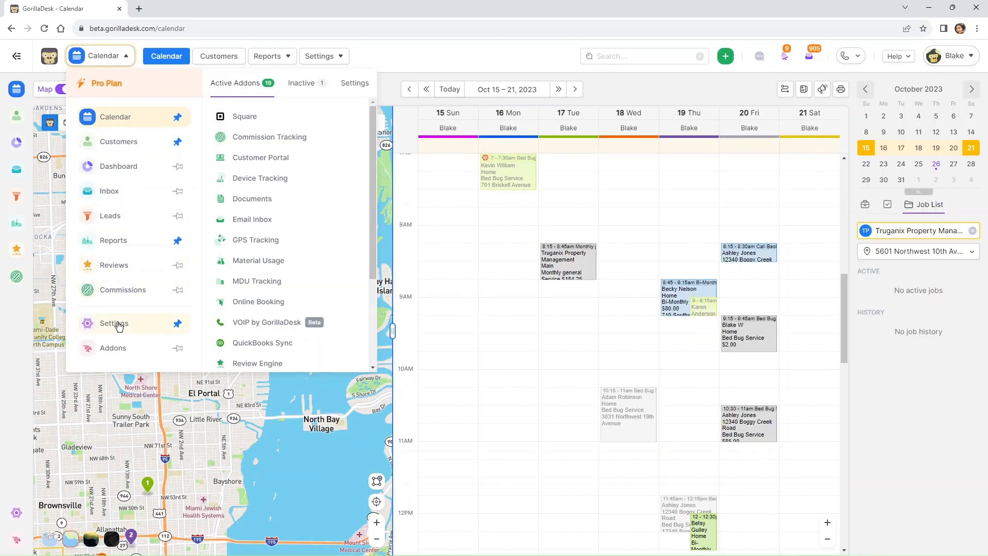
left_click(242, 285)
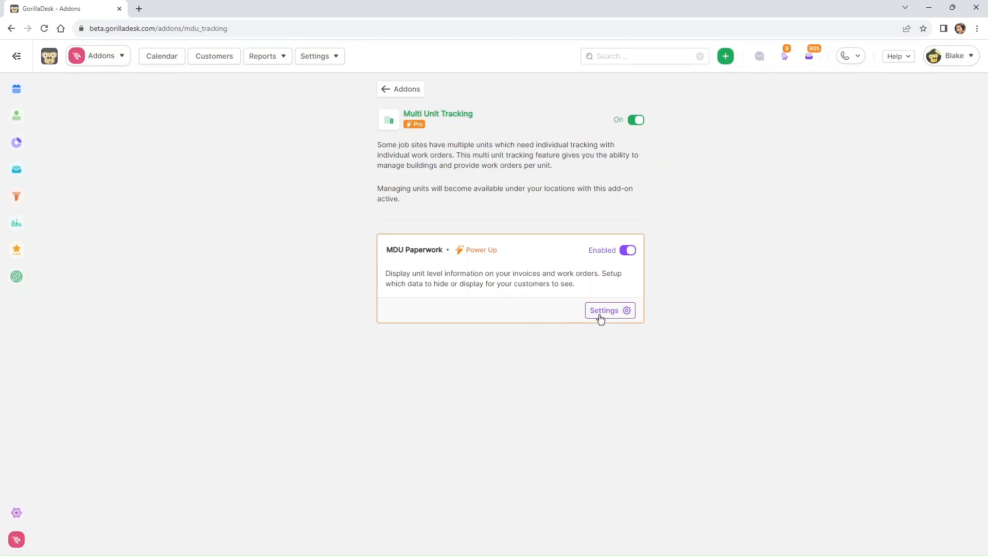
left_click(617, 309)
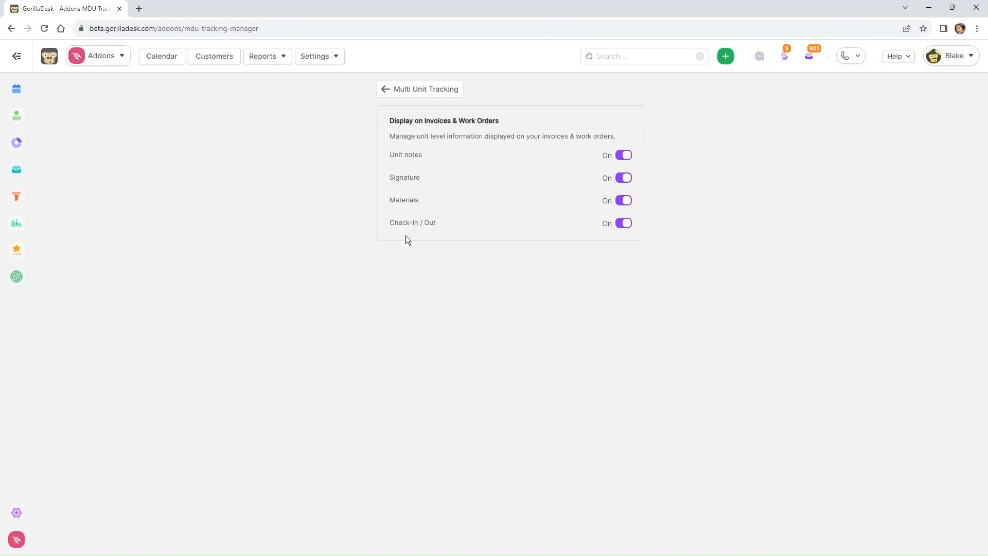
left_click(624, 224)
left_click(622, 227)
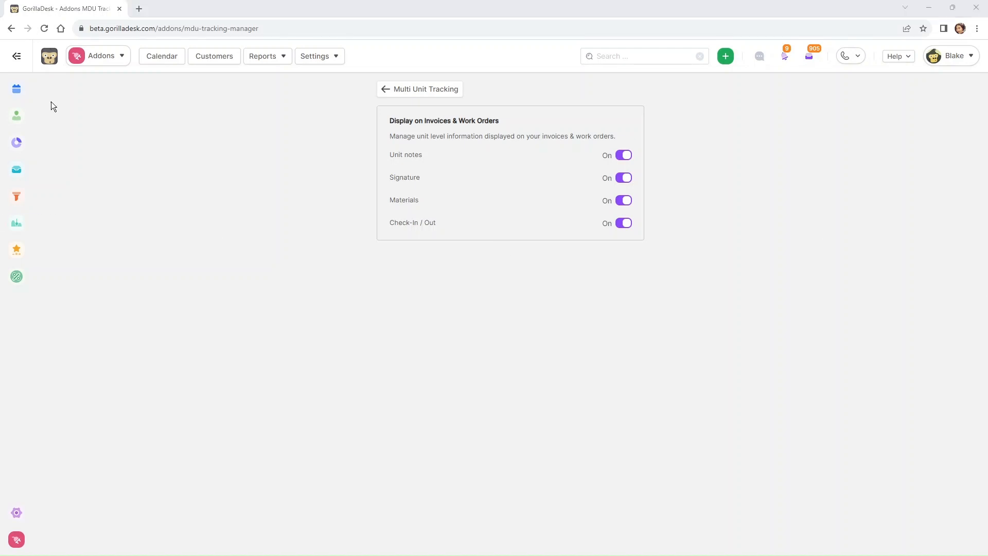
Step: Reopen Truganix Property Management's October 17 job from the calendar and view its work order, invoice and units
left_click(50, 54)
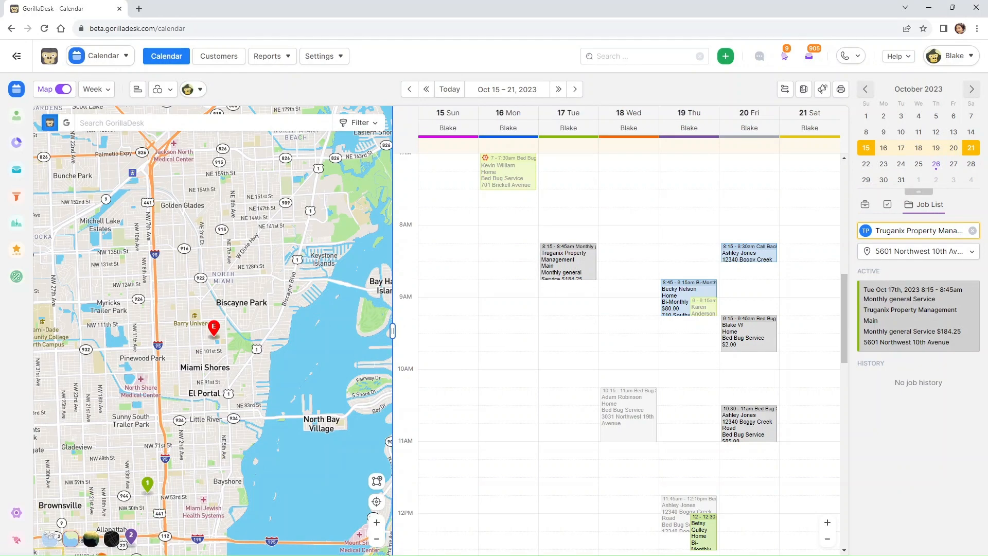
left_click(575, 267)
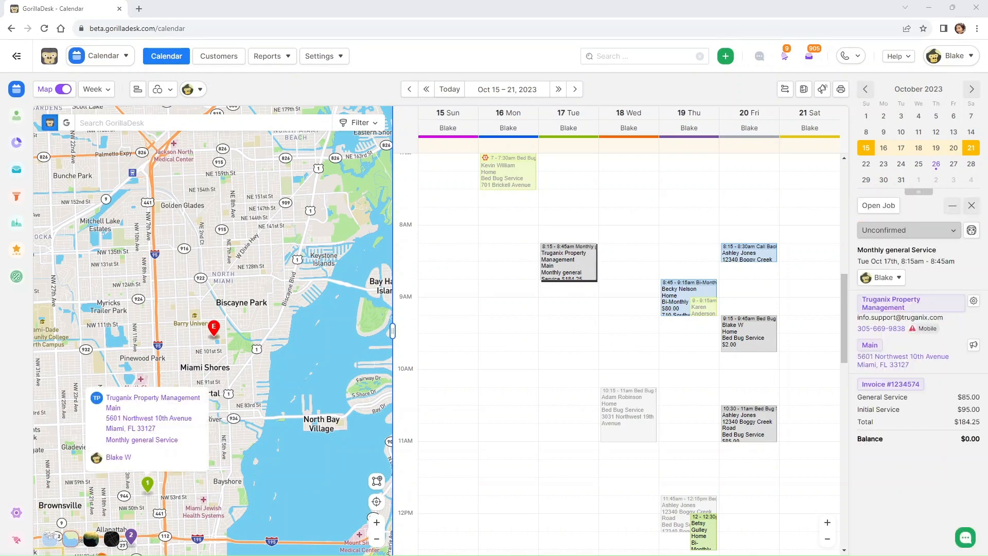
double_click(571, 265)
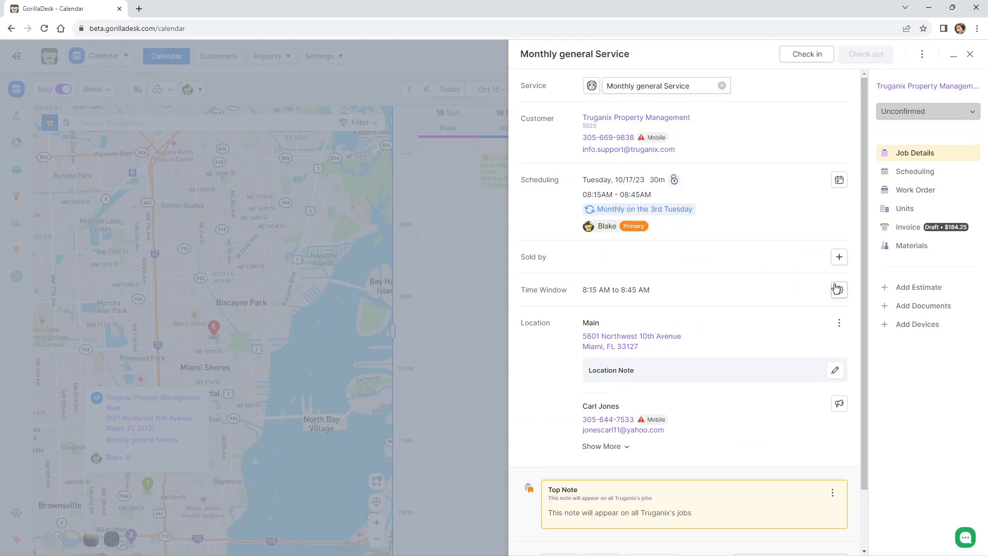
left_click(914, 191)
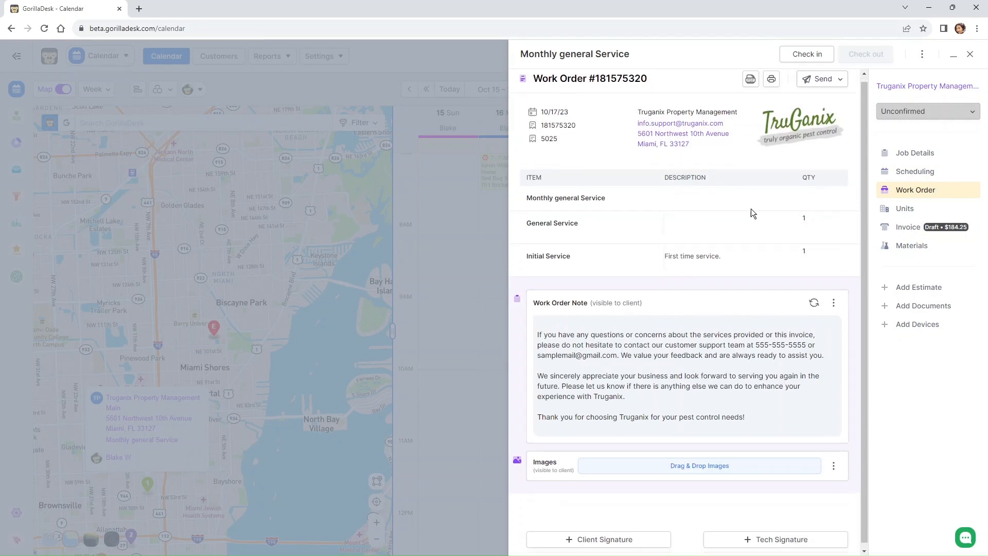
left_click(906, 228)
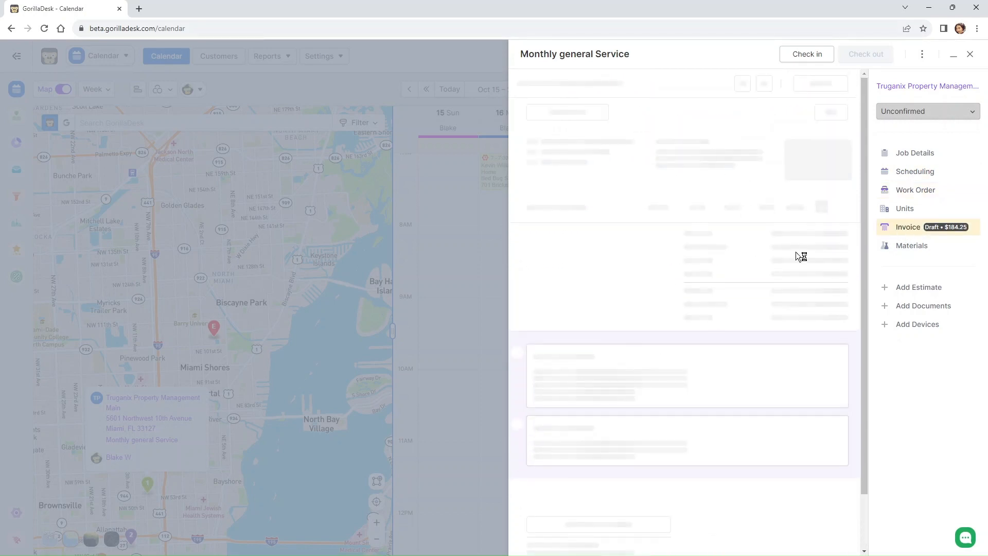
left_click(905, 209)
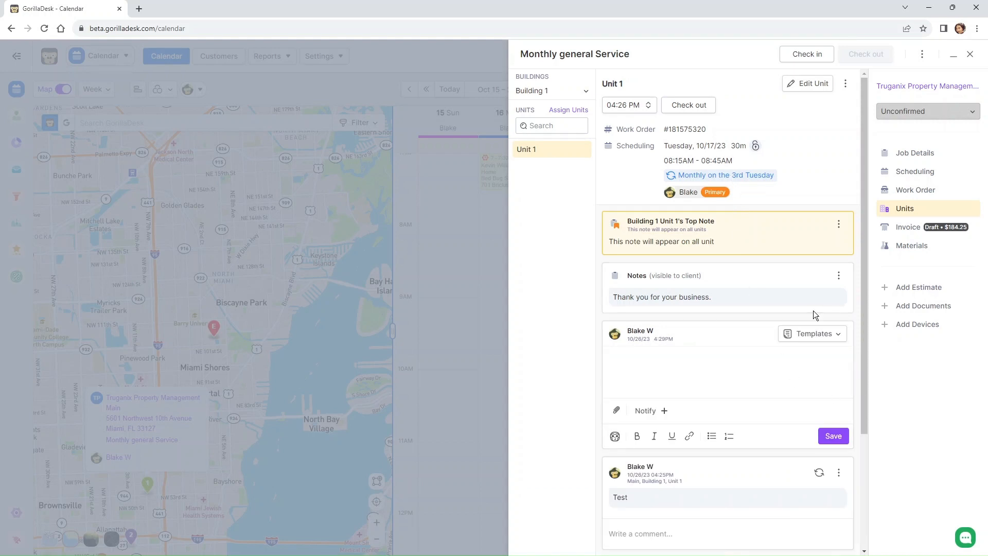
Step: View Unit 1's work order as a PDF, examine its unit inspection detail and materials, and close the PDF
left_click(845, 87)
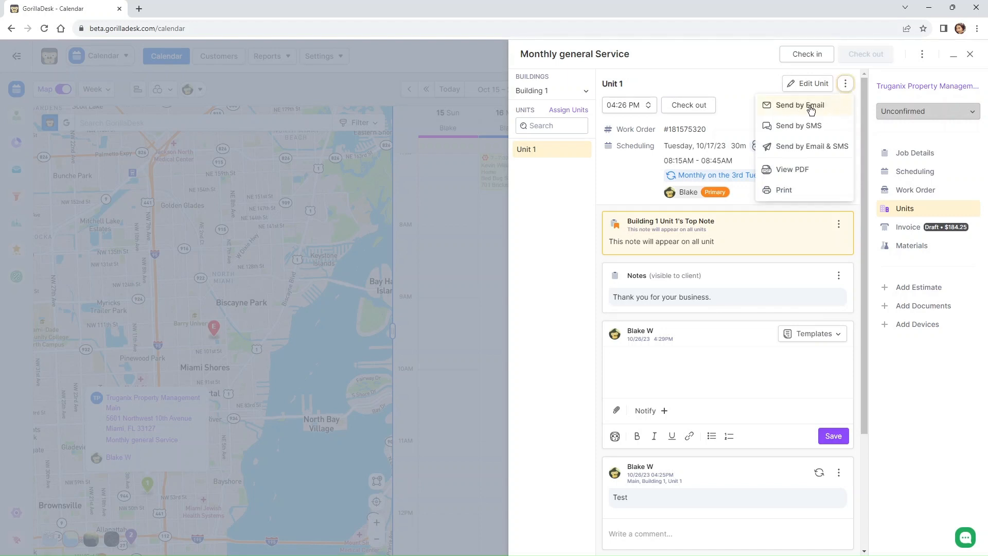
left_click(799, 173)
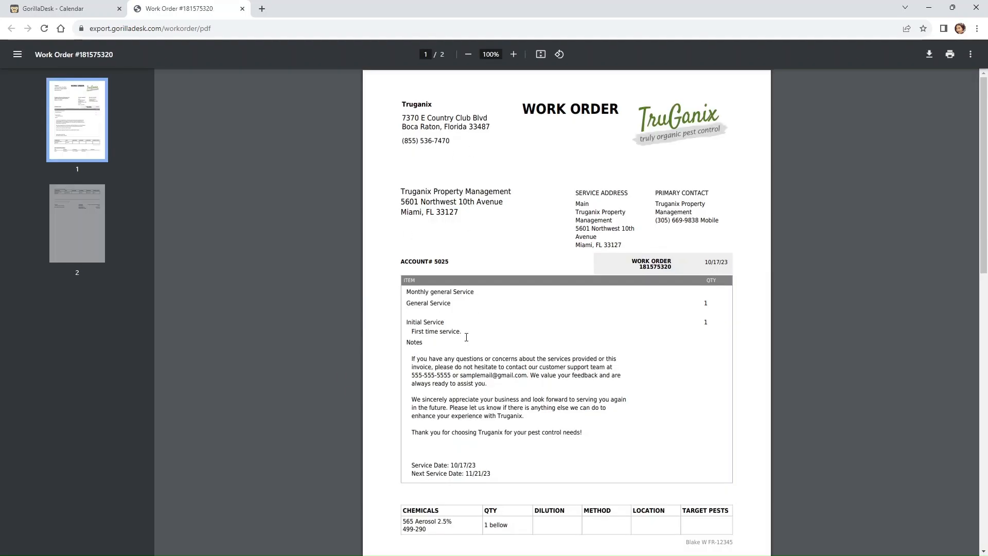
scroll(523, 265, "down", 4)
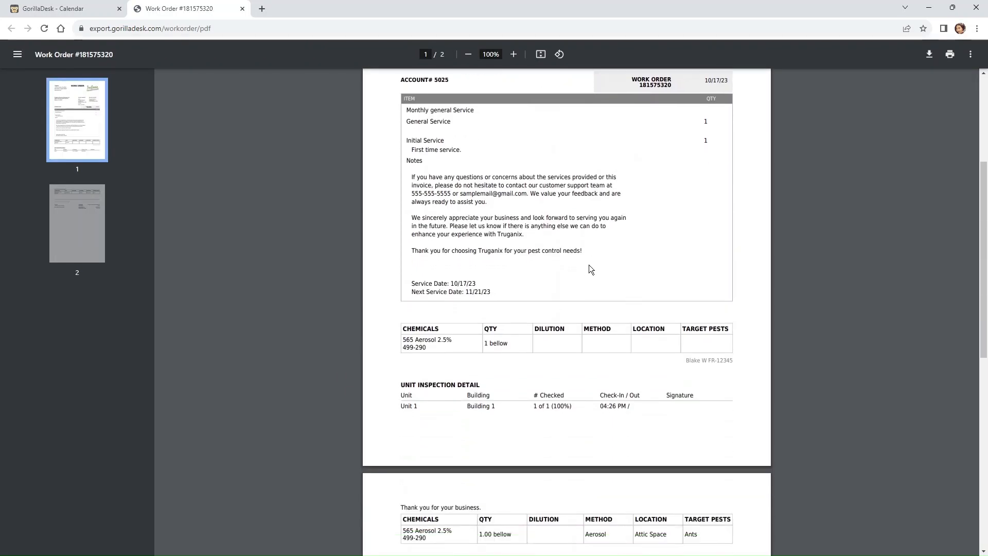
scroll(591, 269, "down", 4)
scroll(678, 453, "up", 6)
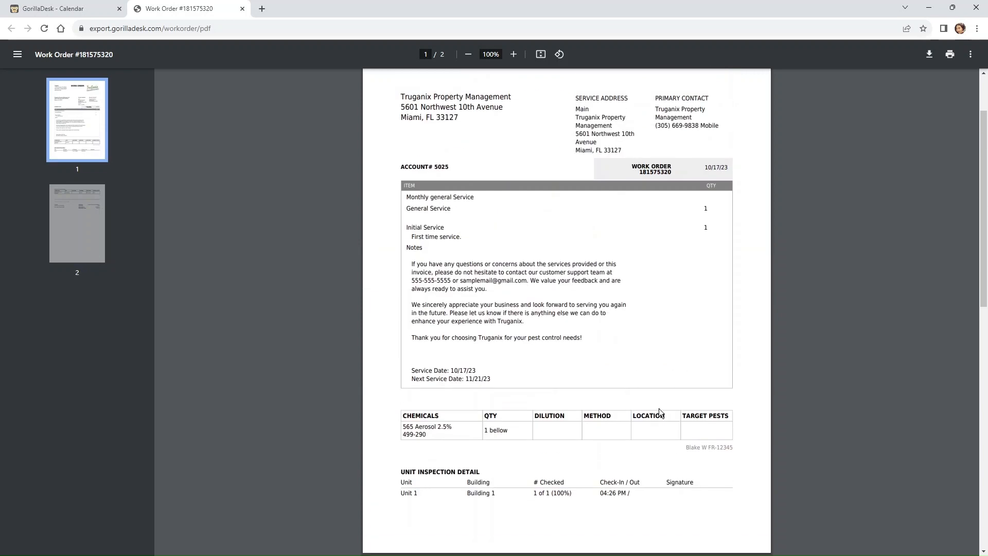
scroll(660, 412, "up", 2)
left_click(242, 8)
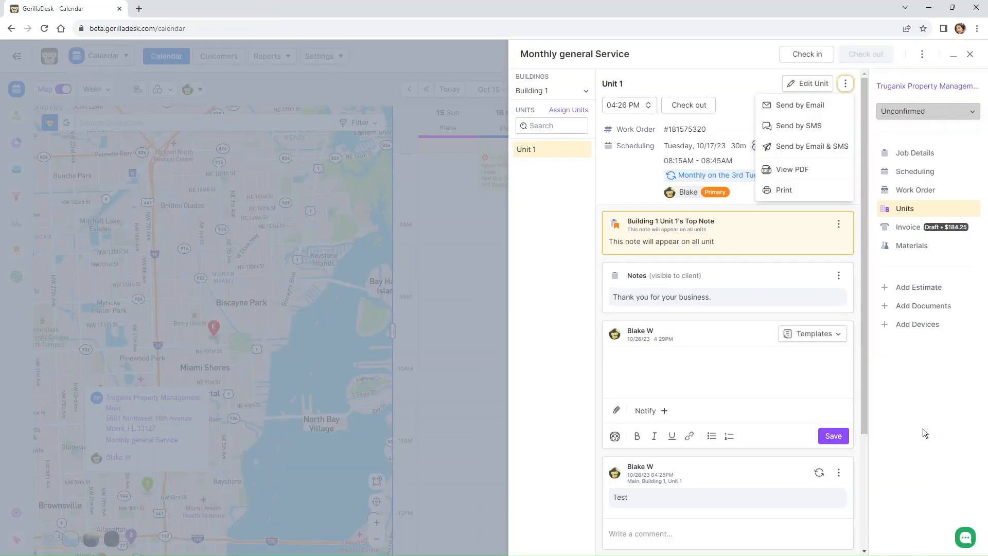
left_click(925, 434)
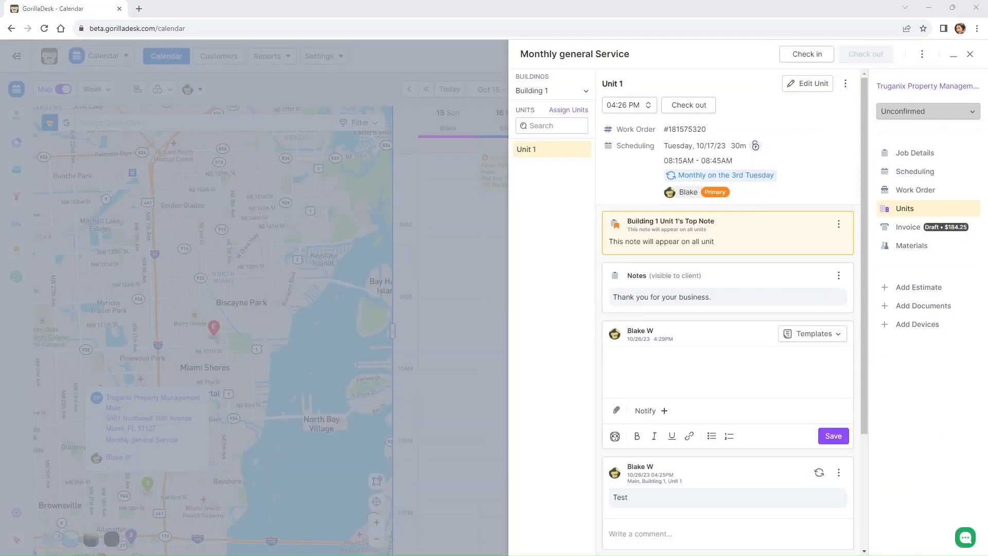
Step: Check out Unit 1 at the current time and change the job status to Completed
left_click(689, 109)
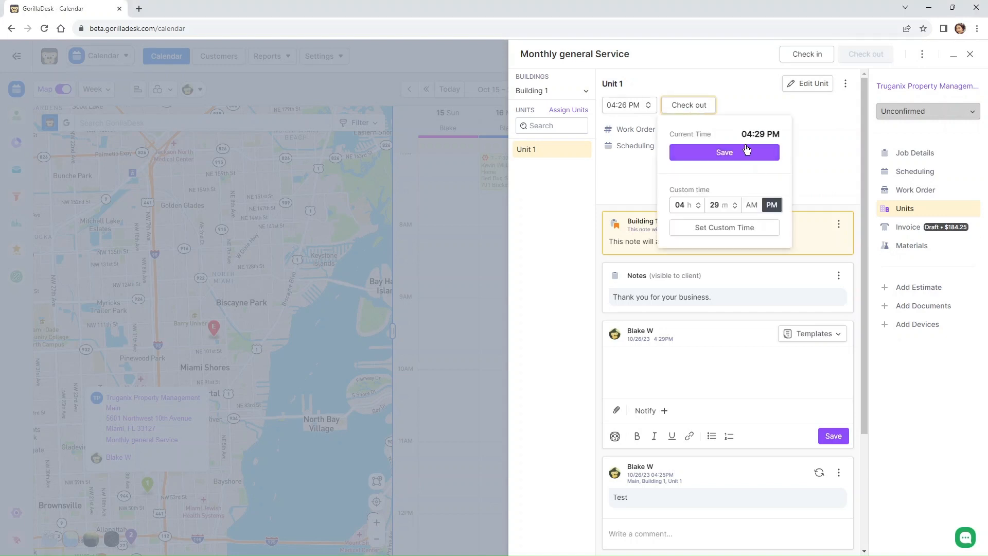
left_click(747, 149)
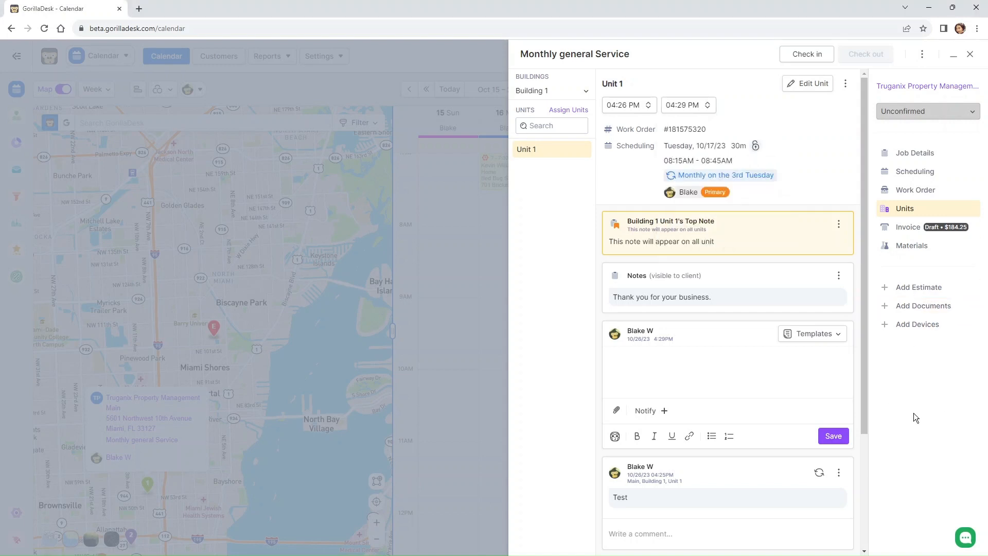
left_click(912, 115)
left_click(921, 194)
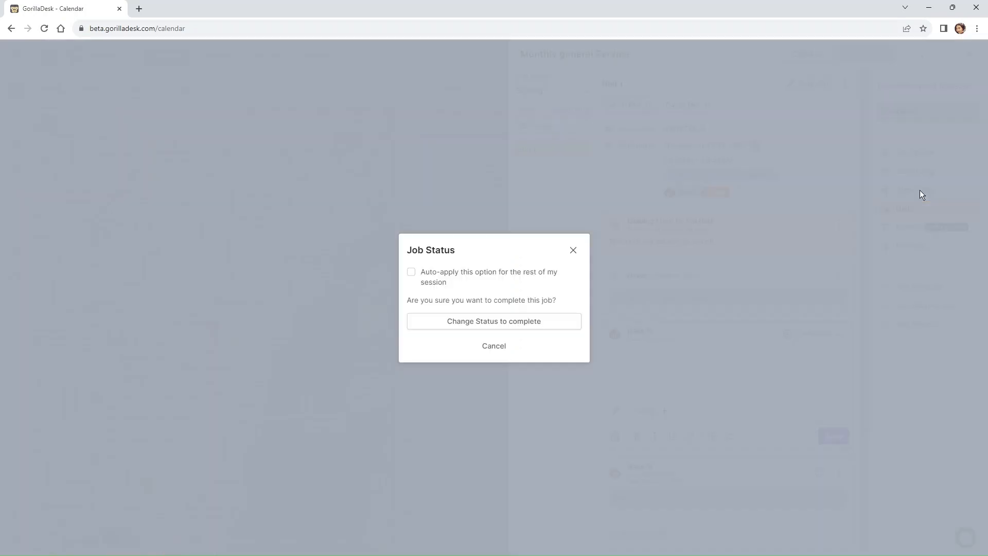
left_click(462, 324)
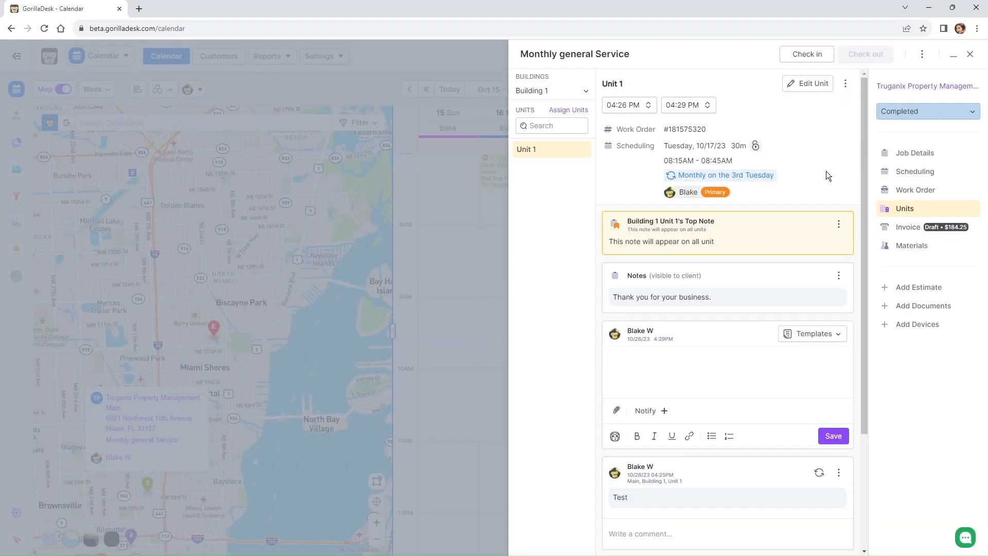
Step: View Unit 1's work order PDF again and examine the check-in and check-out times in the unit inspection detail
left_click(845, 84)
left_click(799, 167)
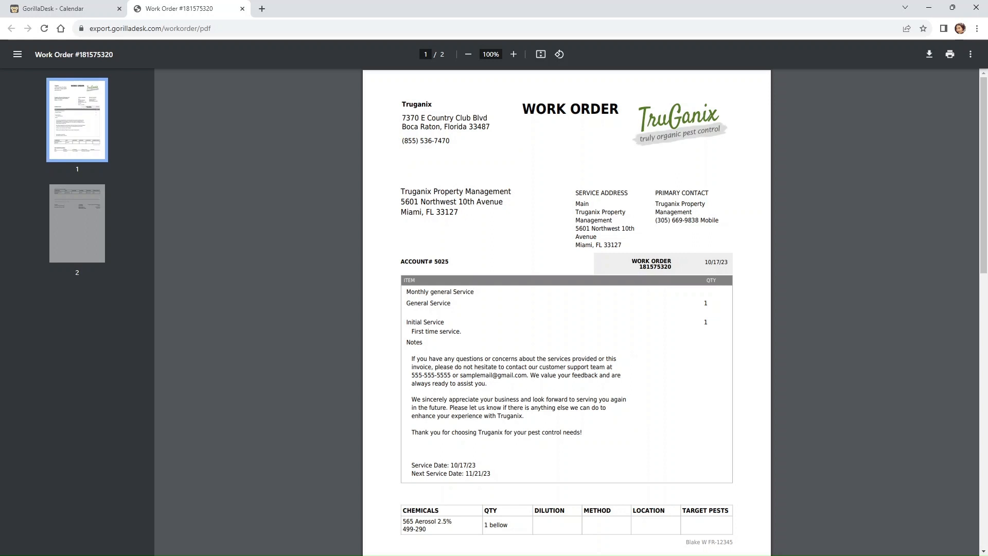
scroll(443, 317, "down", 1)
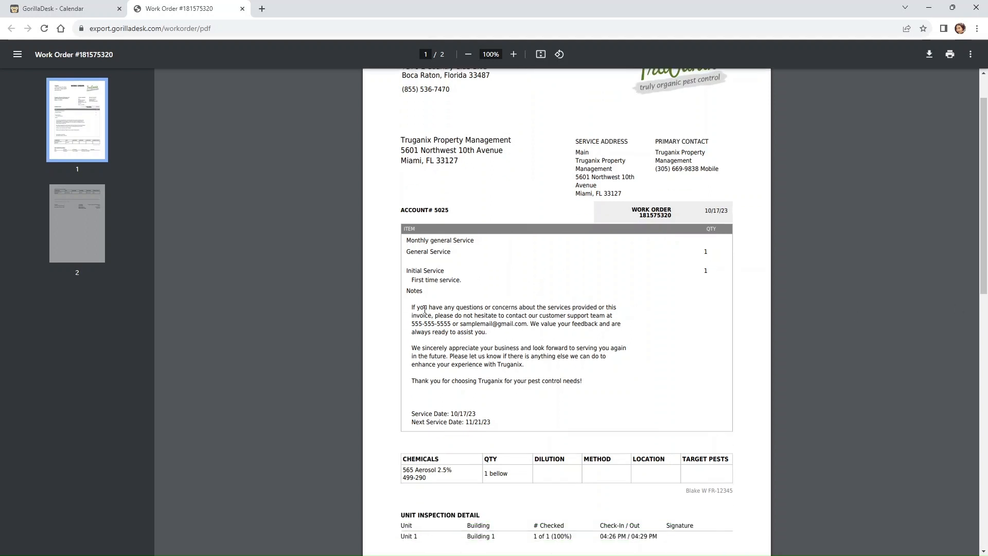
Step: Examine the notes and the chemicals table in the work order PDF
left_click_drag(418, 308, 560, 364)
left_click(560, 364)
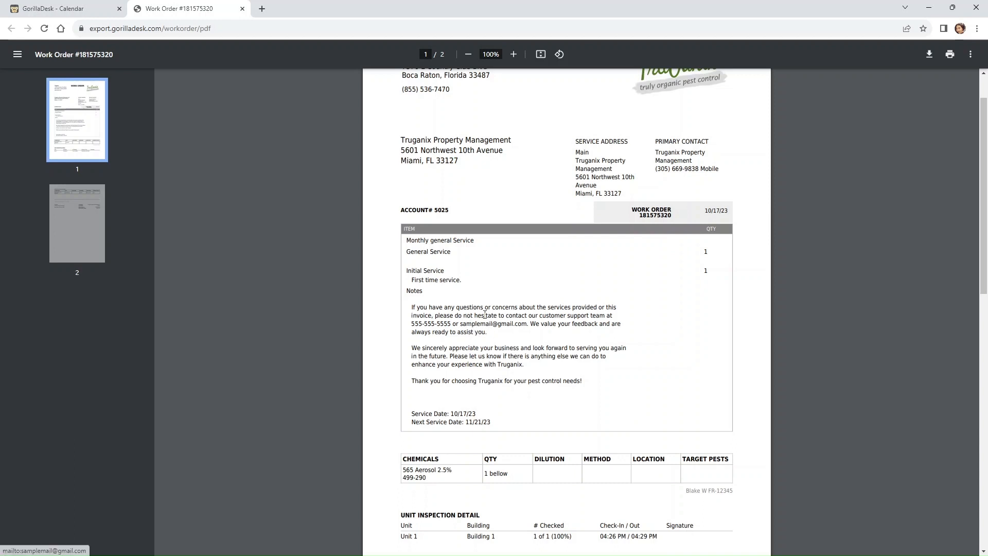
scroll(515, 281, "down", 2)
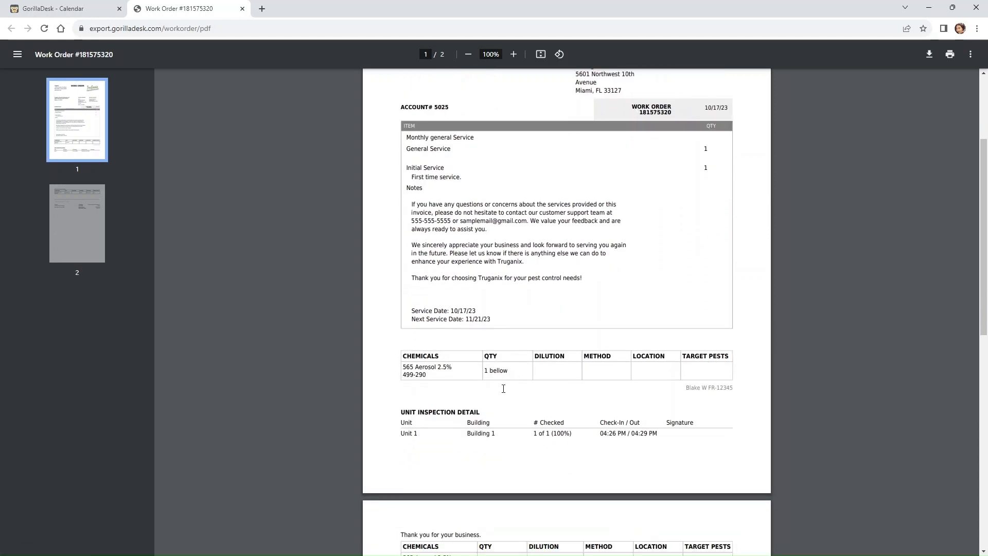
left_click_drag(403, 355, 737, 377)
left_click(751, 366)
Step: Examine the work order's unit inspection detail, including the unit, building and number-checked columns, and look over the first page again
scroll(490, 346, "down", 4)
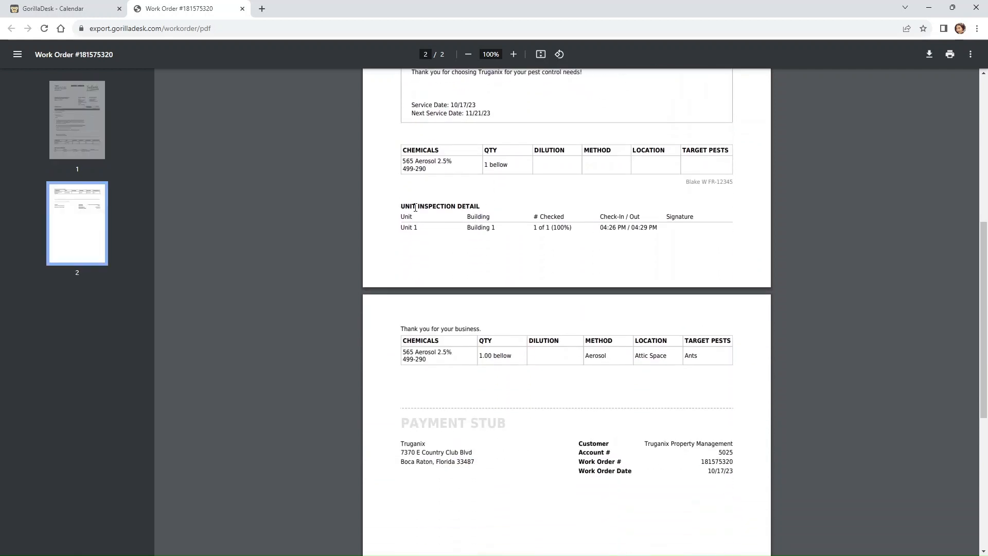
left_click_drag(415, 206, 478, 207)
left_click(527, 224)
left_click_drag(401, 217, 439, 224)
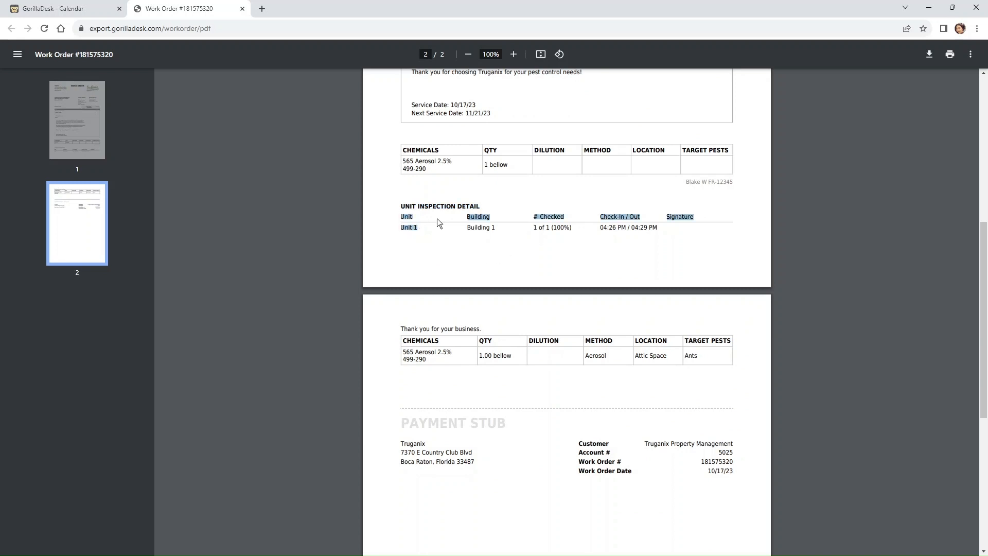
double_click(470, 217)
left_click(491, 220)
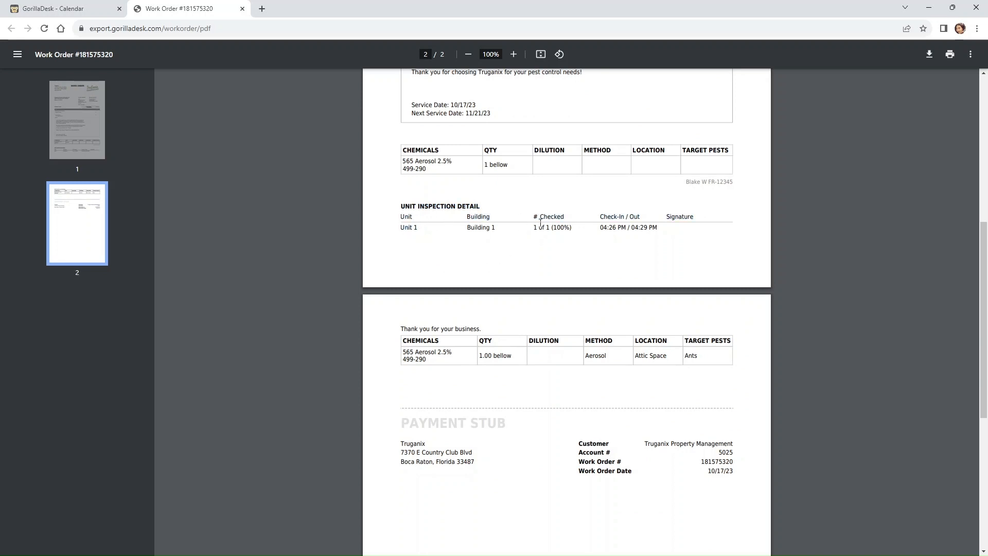
left_click_drag(535, 227, 549, 228)
left_click(577, 227)
scroll(524, 236, "up", 7)
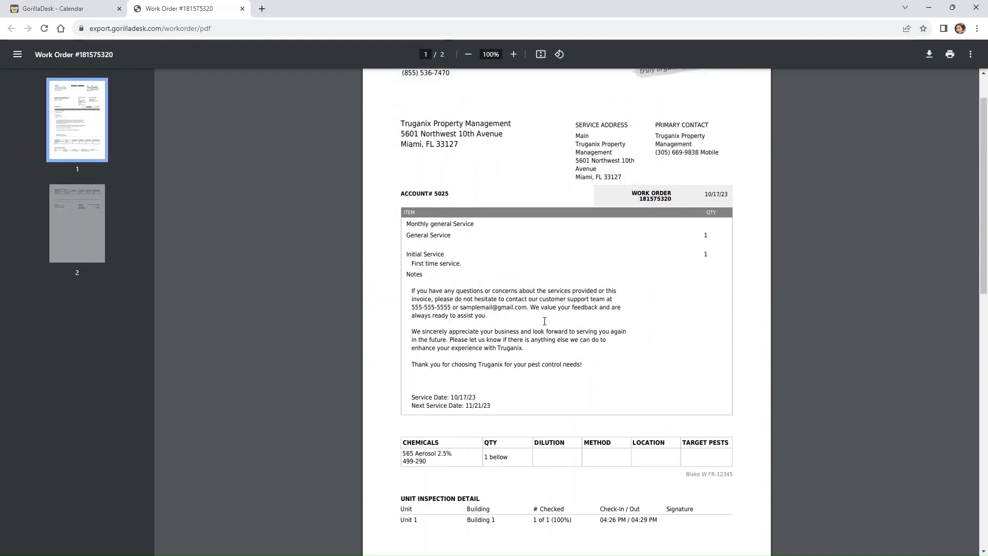
scroll(524, 235, "down", 4)
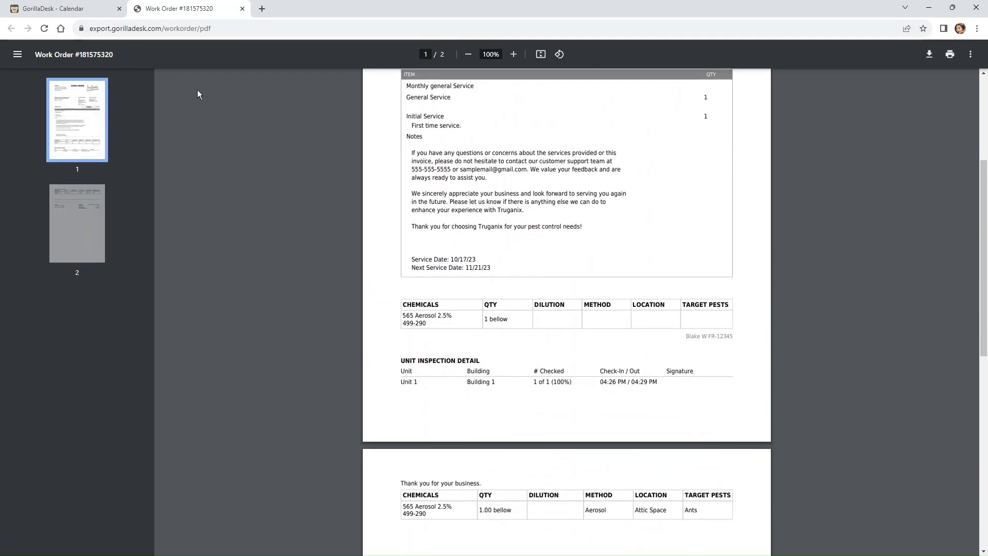
Step: Return to the job in GorillaDesk, view its invoice as a PDF and examine the line items and totals
left_click(70, 4)
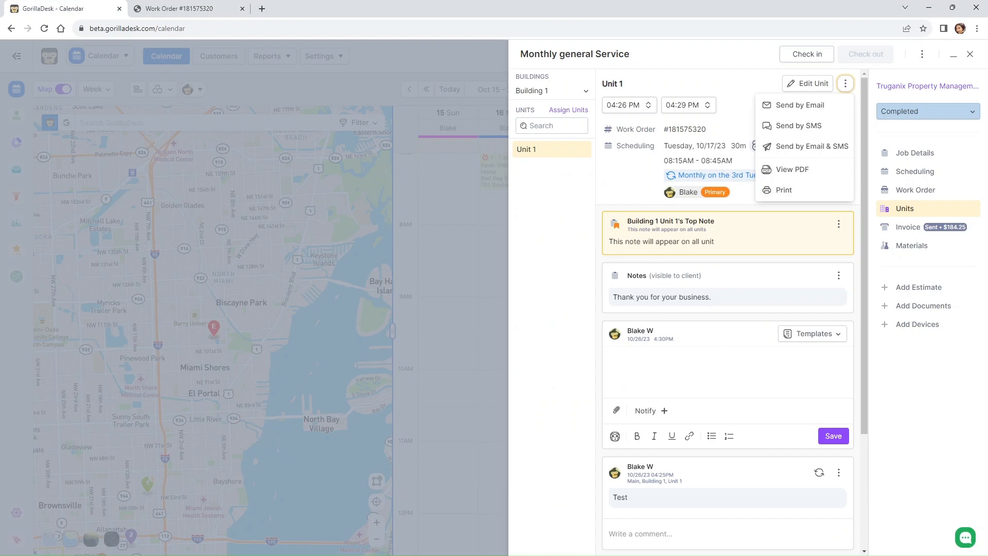
left_click(888, 227)
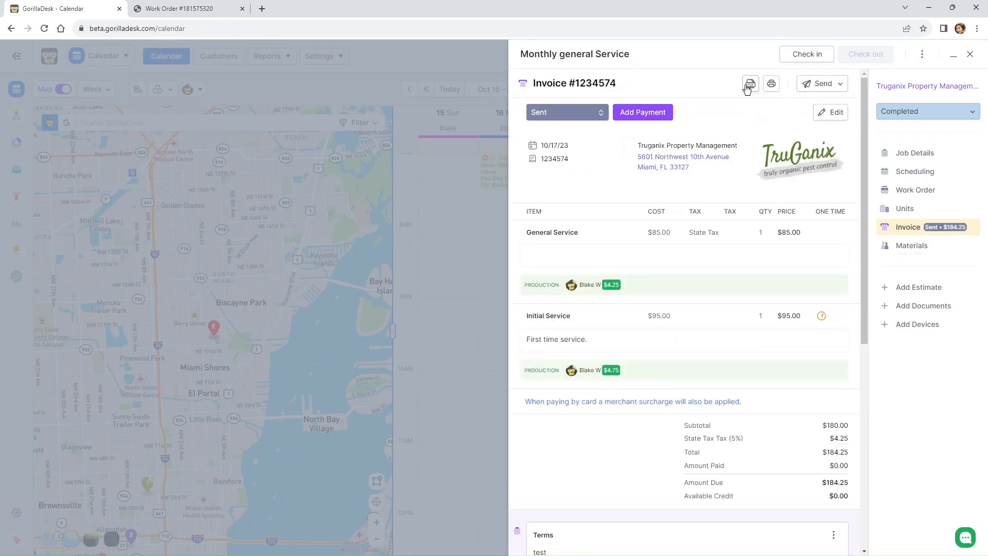
left_click(750, 84)
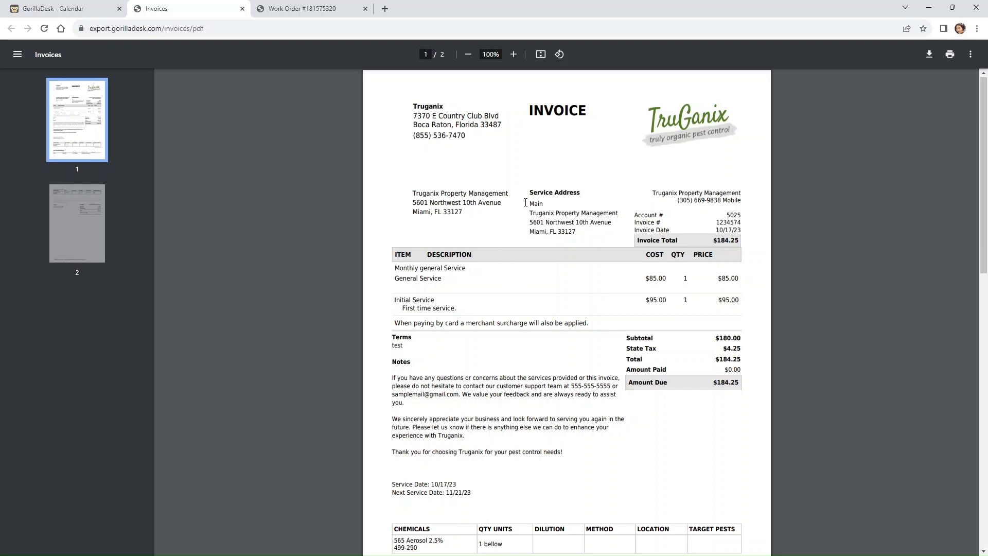
scroll(578, 300, "down", 1)
scroll(510, 238, "down", 2)
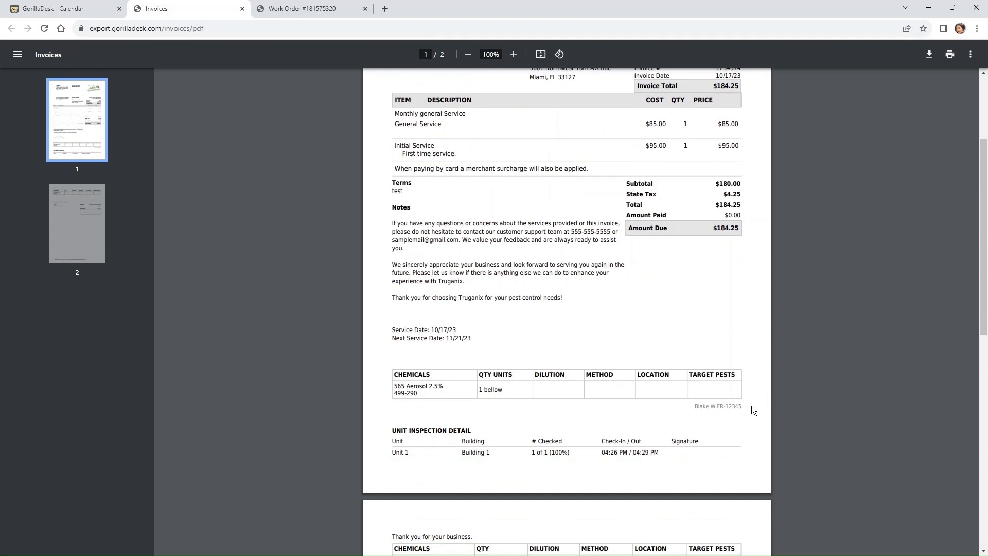
Step: Examine the invoice PDF's unit inspection detail, unit note and chemicals, and the payment stub on page 2
scroll(592, 309, "down", 2)
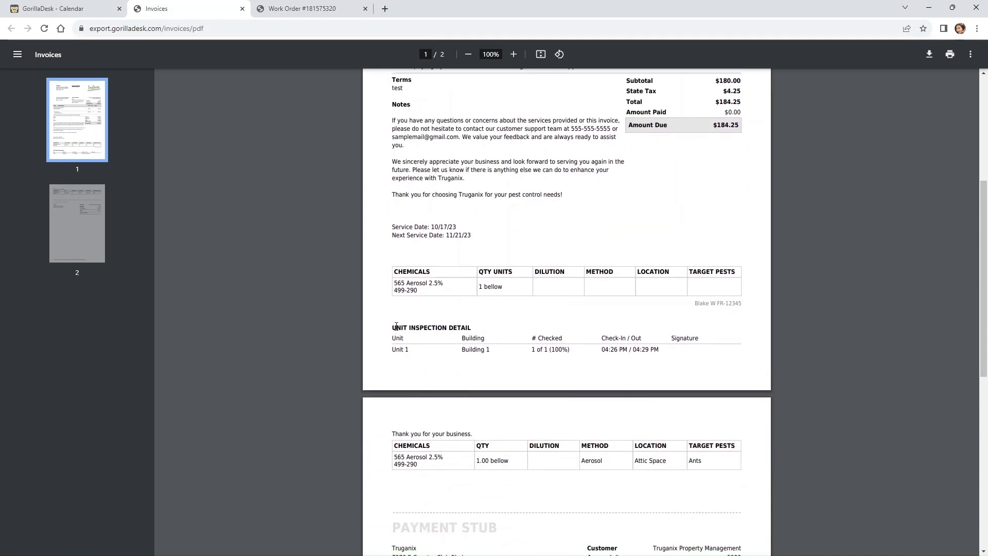
left_click_drag(394, 328, 470, 332)
left_click(435, 352)
scroll(405, 291, "down", 1)
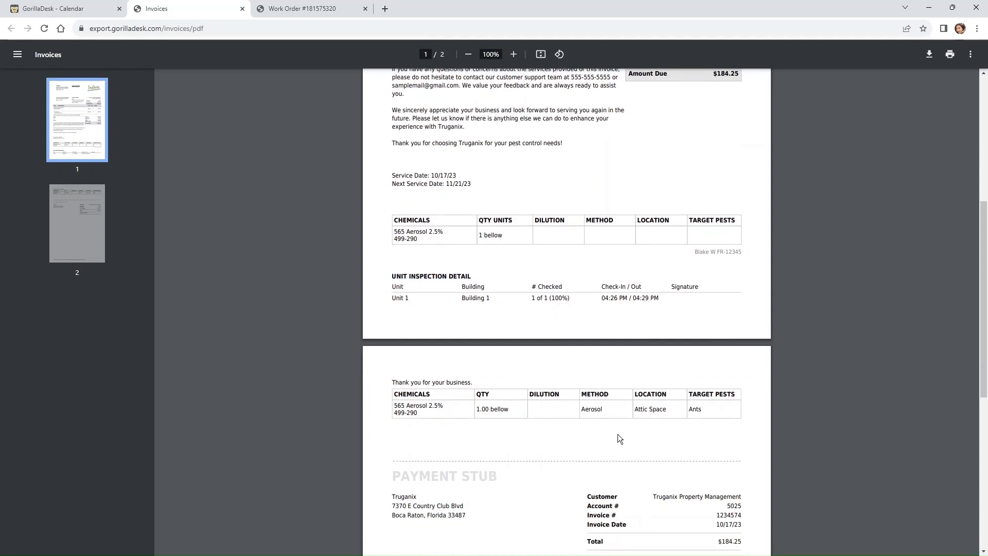
scroll(693, 442, "down", 2)
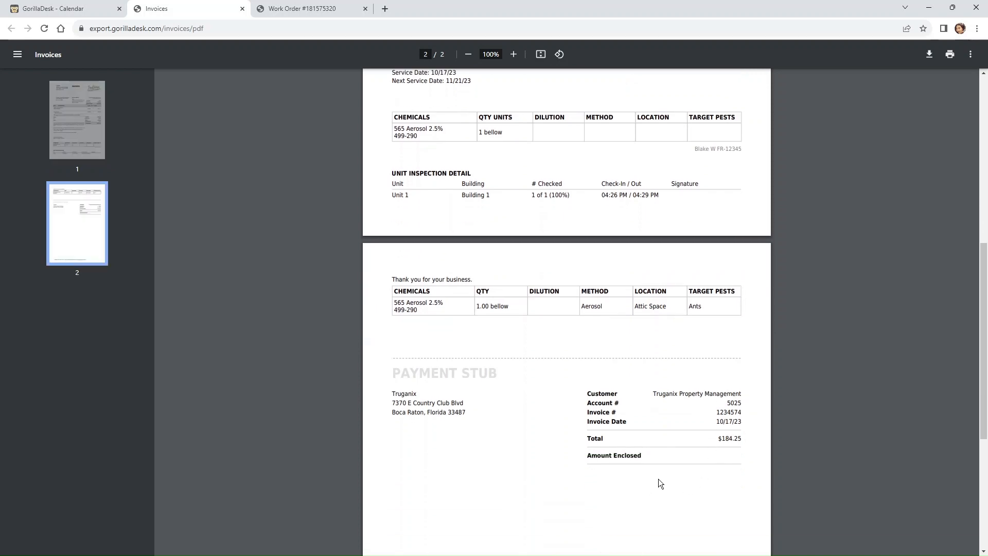
scroll(659, 479, "up", 6)
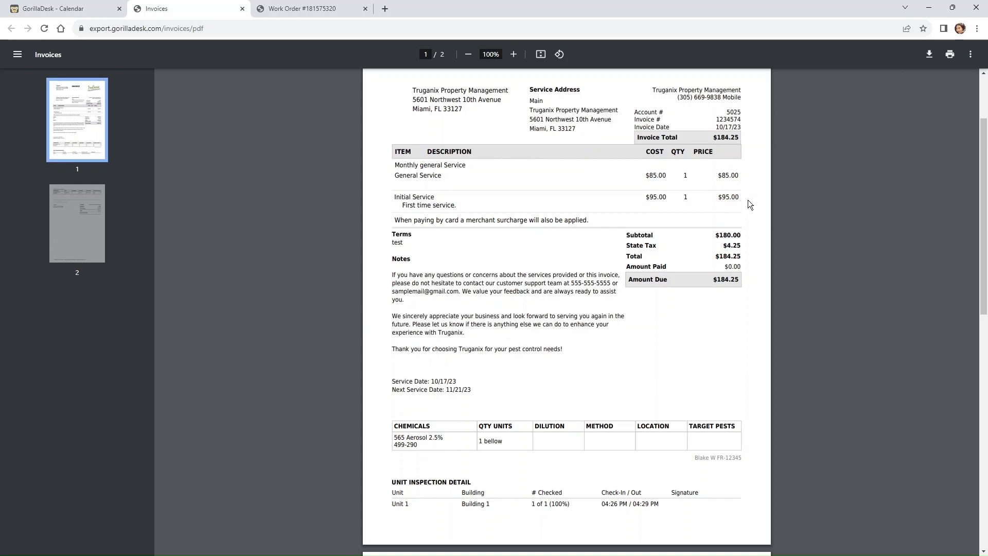
Step: Compare the work order PDF with the invoice PDF, checking the chemicals and unit inspection detail sections
left_click(302, 9)
scroll(727, 267, "up", 2)
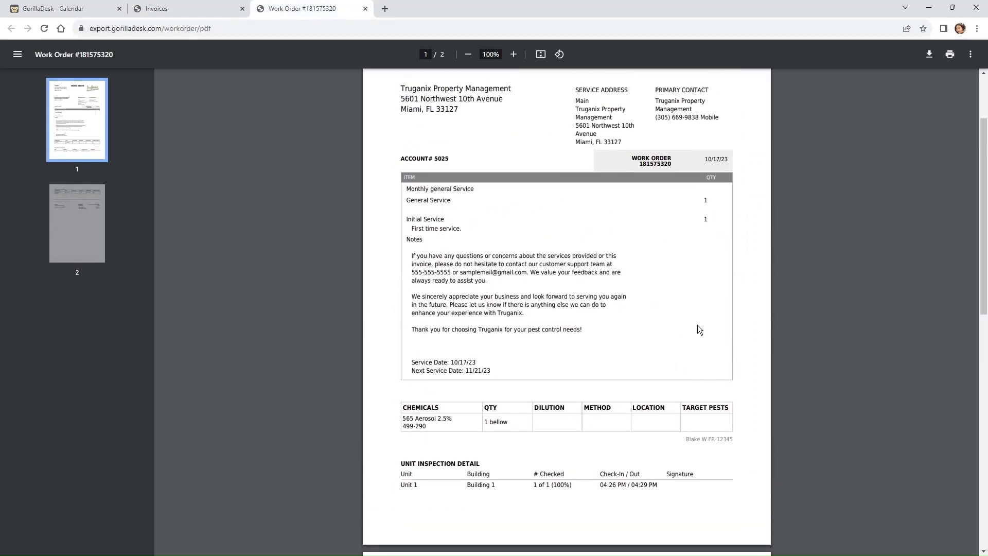
left_click(198, 7)
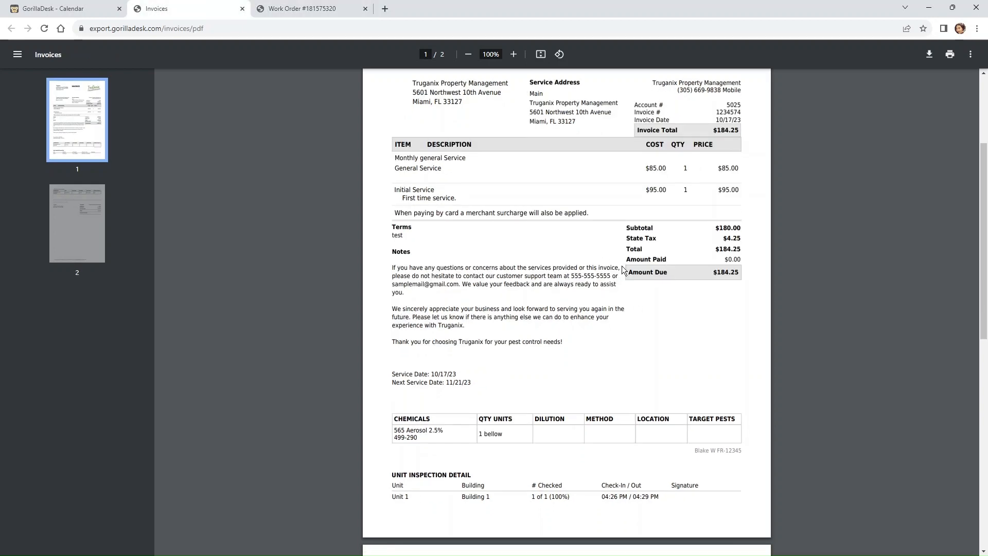
scroll(623, 269, "down", 4)
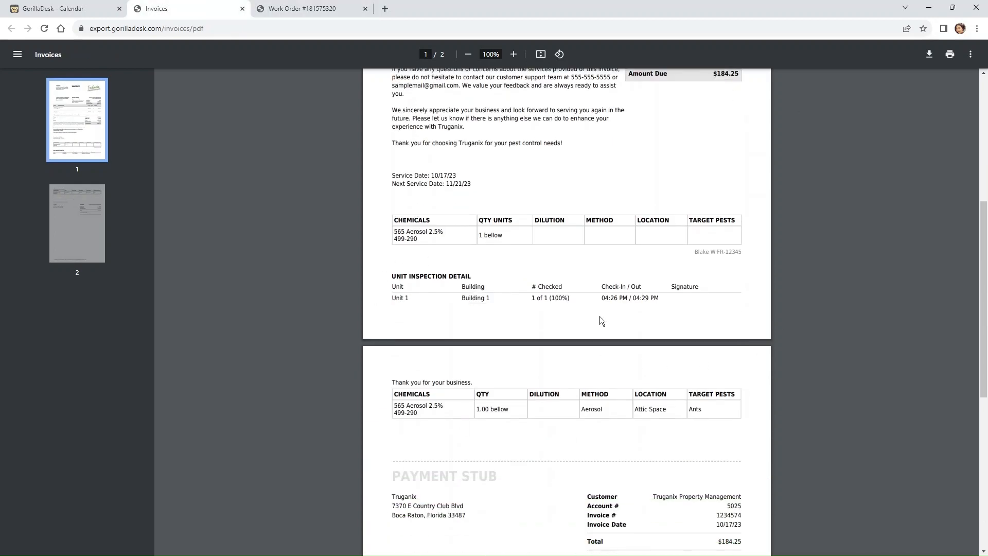
scroll(626, 317, "up", 3)
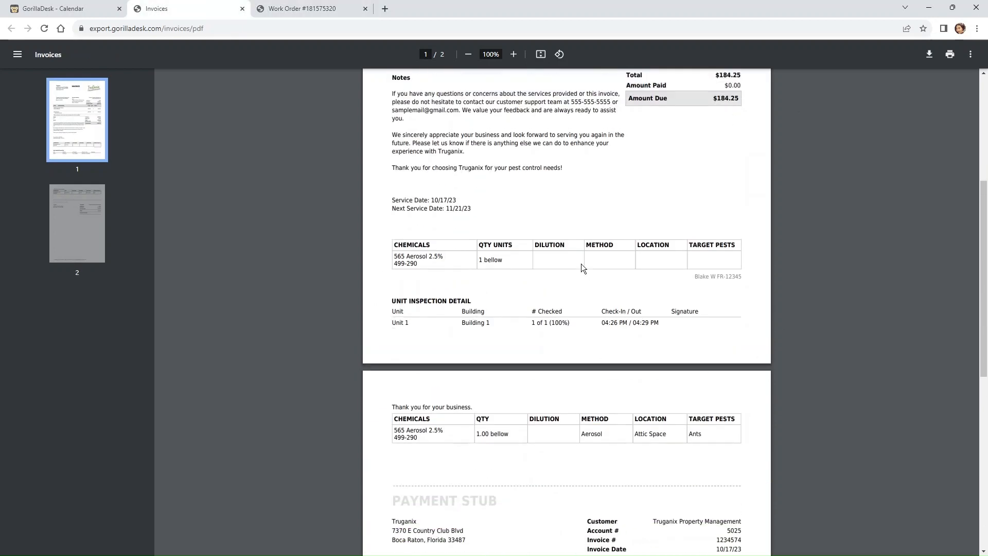
scroll(504, 289, "down", 2)
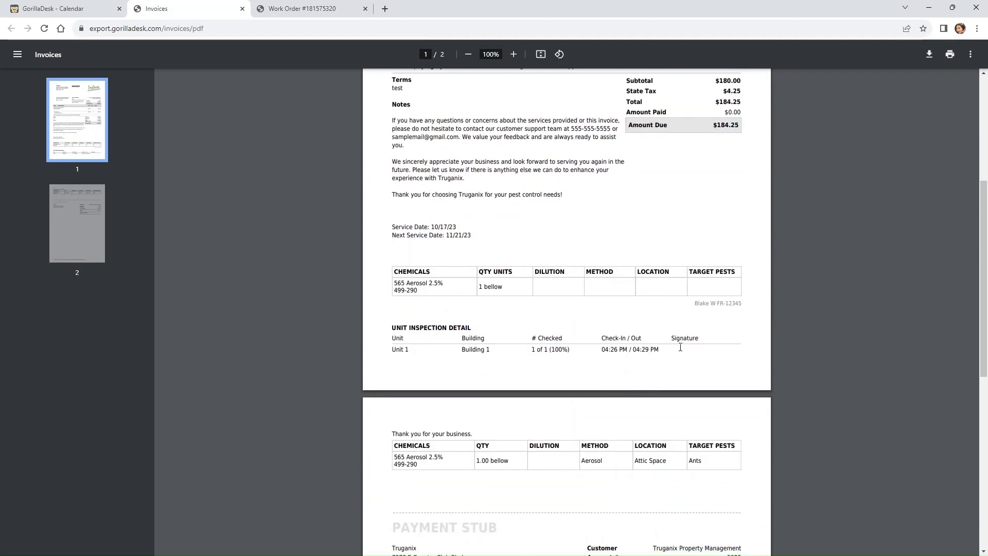
Step: Close the job in GorillaDesk, view the MDU Paperwork settings of the Multi Unit Tracking add-on and return to the calendar
left_click(77, 9)
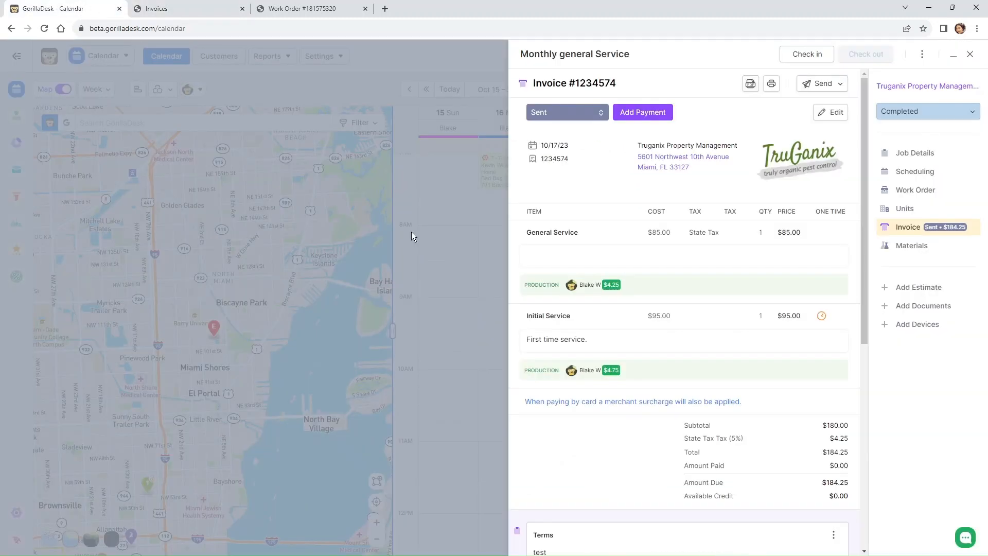
left_click(970, 55)
left_click(121, 57)
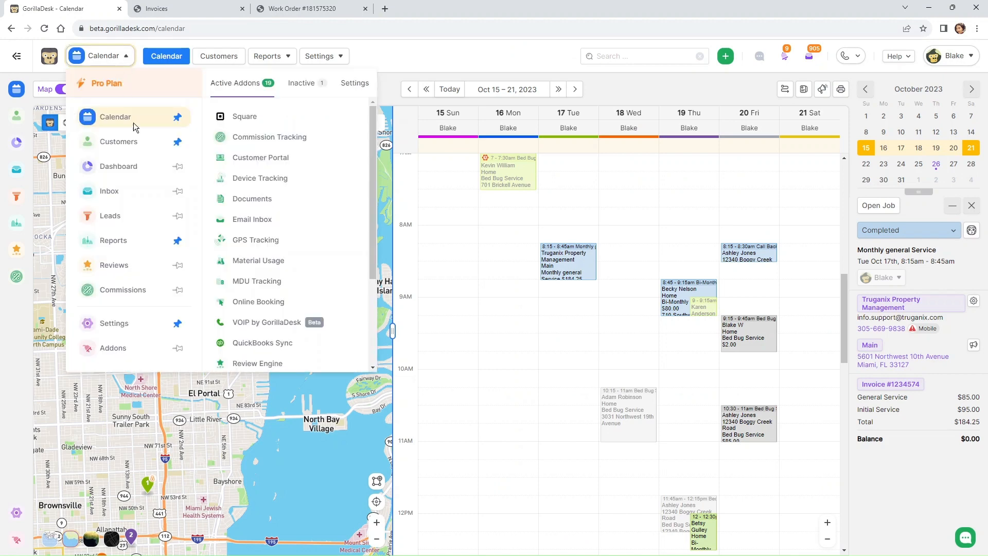
left_click(245, 283)
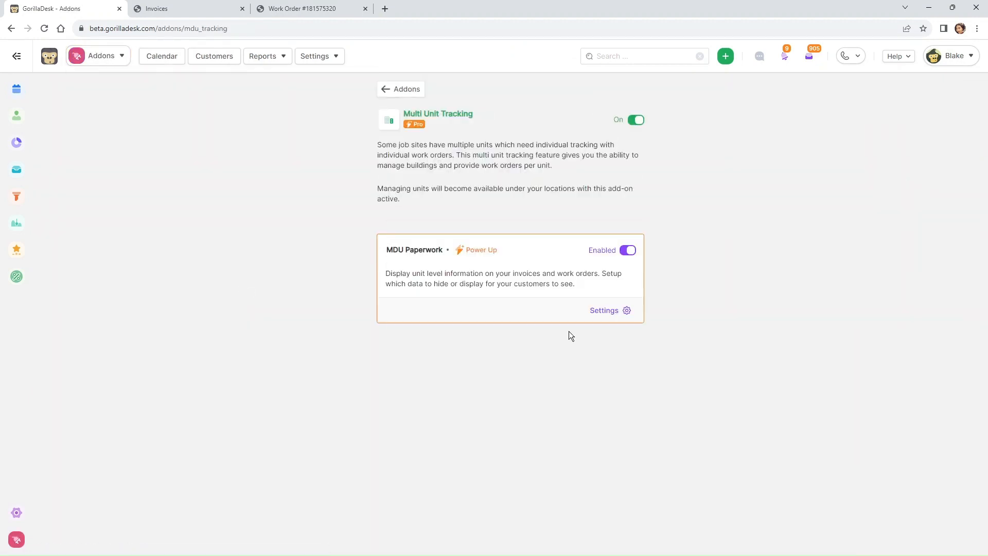
left_click(610, 315)
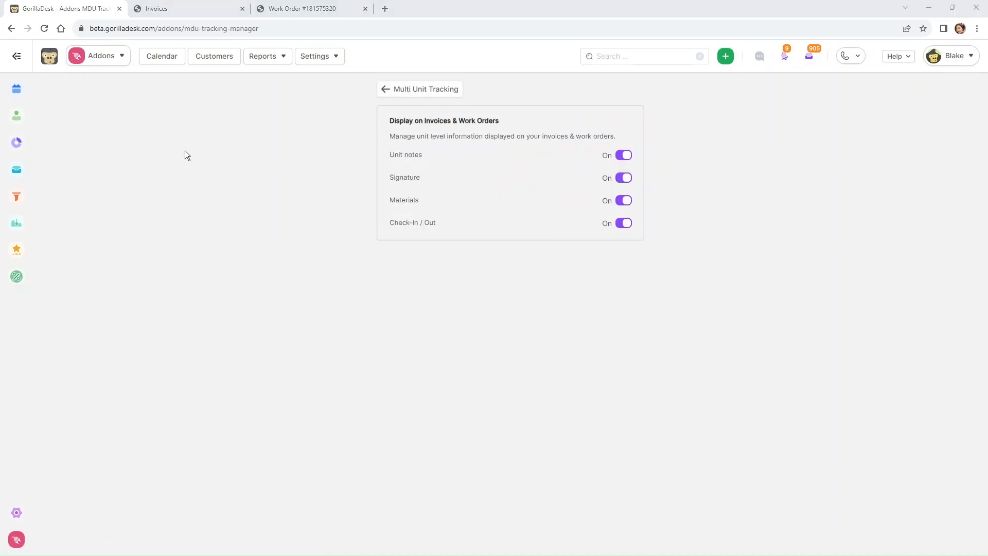
left_click(47, 63)
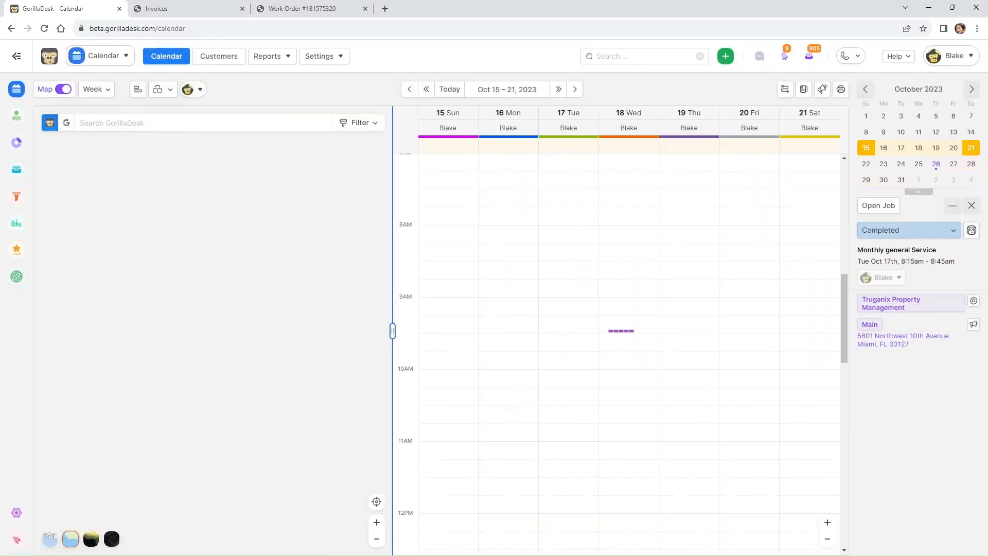